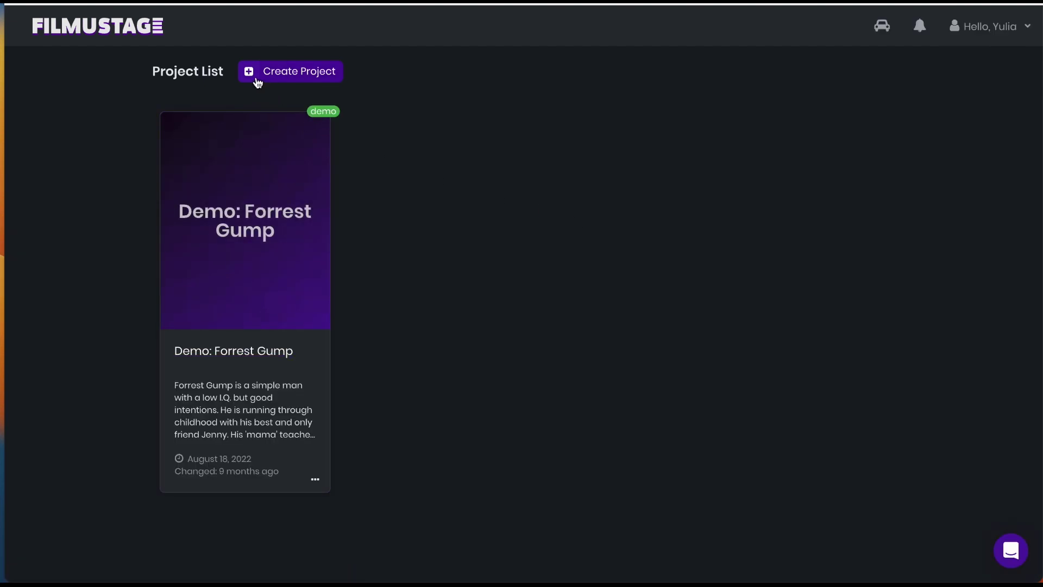
- Start a new project using Joker script.pdf as the script
left_click(283, 74)
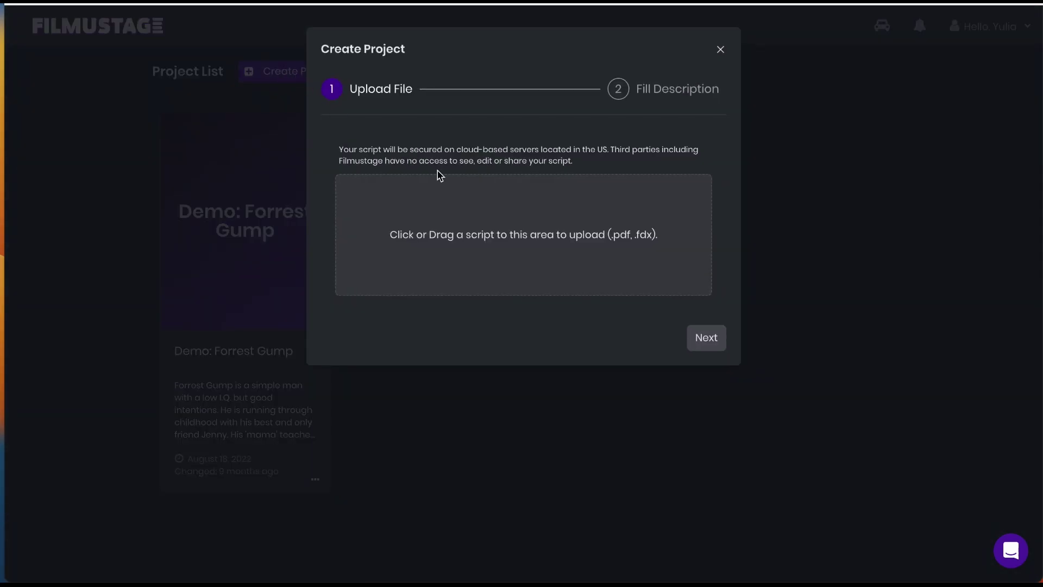
left_click(460, 240)
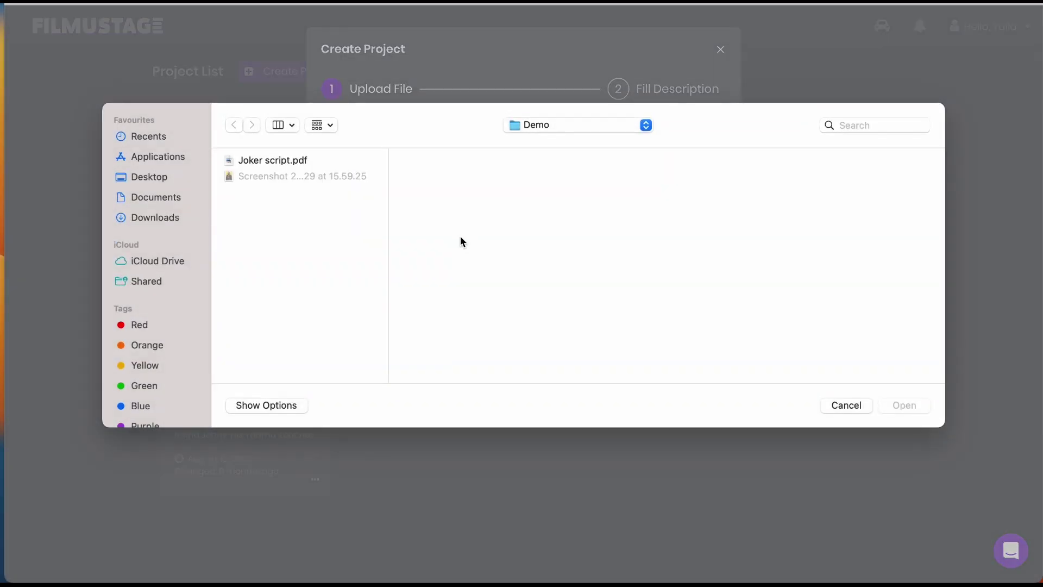
left_click(287, 166)
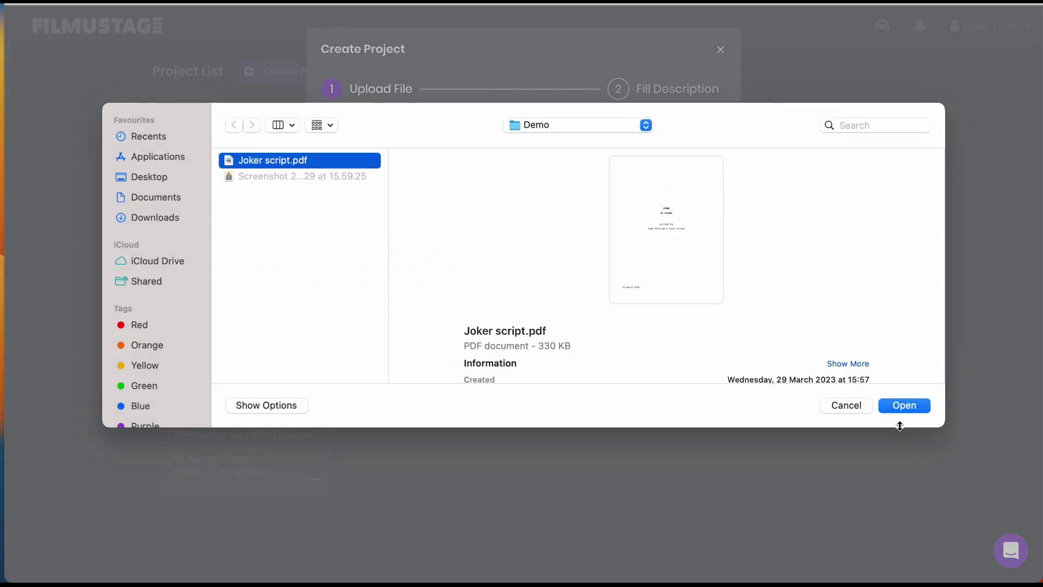
left_click(901, 407)
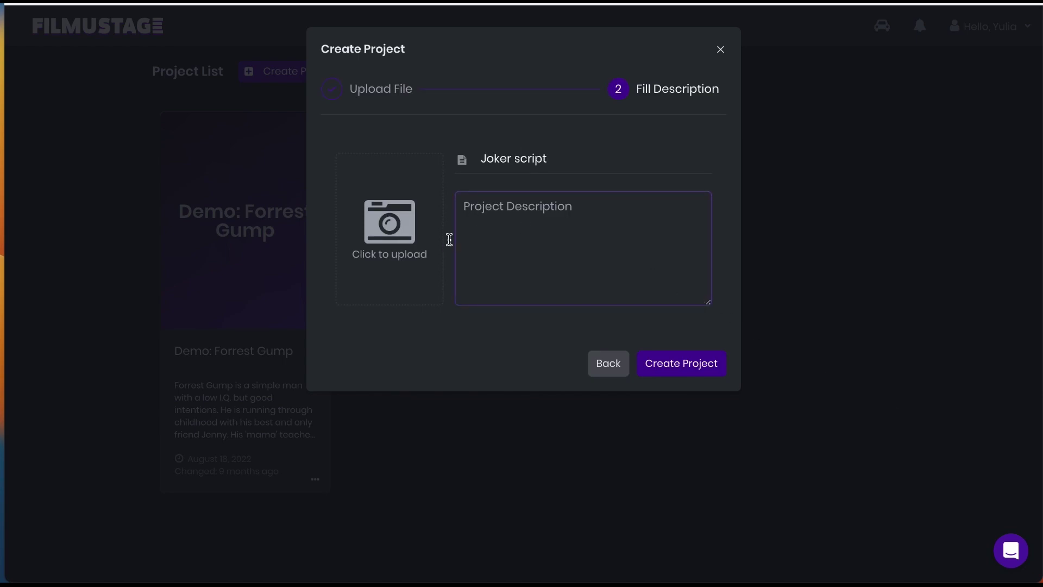
- Add the Joker screenshot as cover, write a breakdown description, and create the project
left_click(412, 251)
left_click(302, 180)
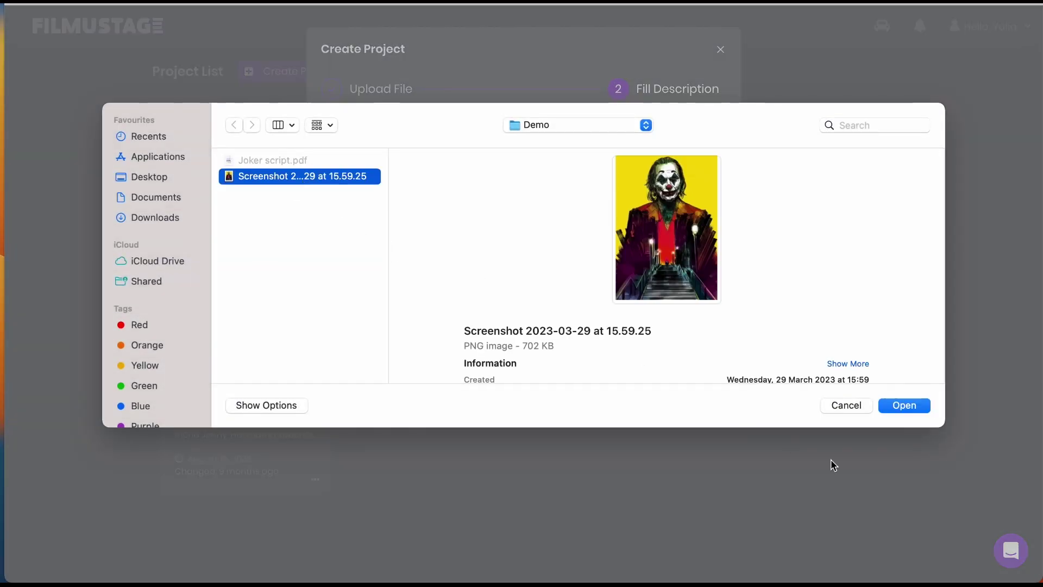
left_click(897, 404)
left_click(578, 272)
type("Joker script break down")
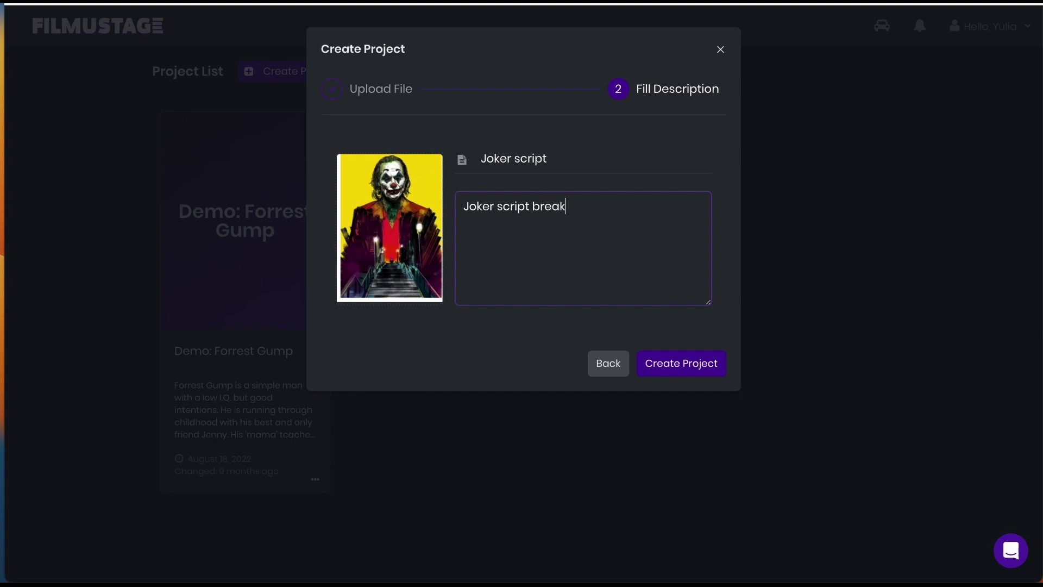
left_click(677, 364)
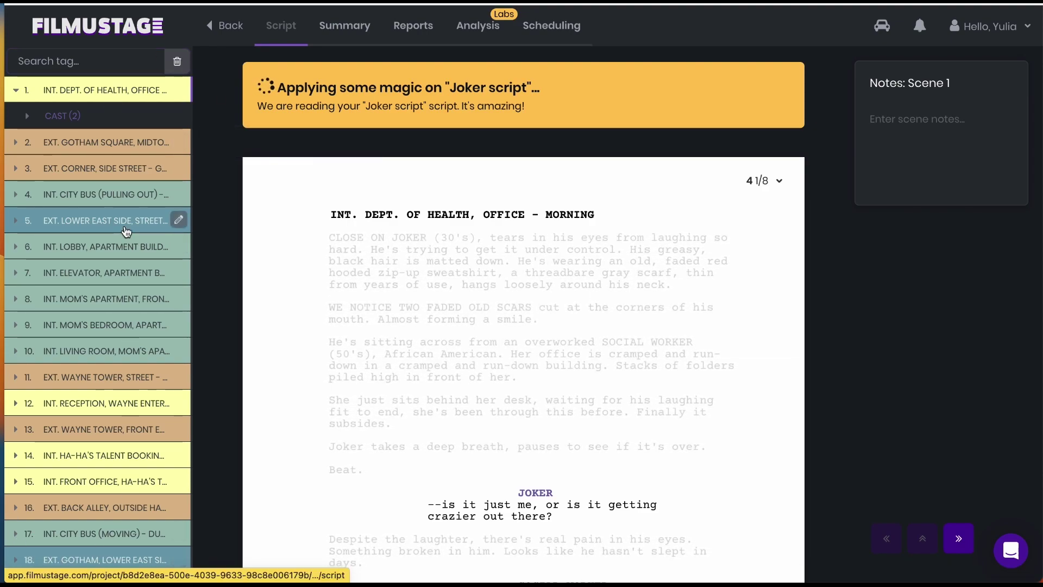
scroll(125, 229, "down", 3)
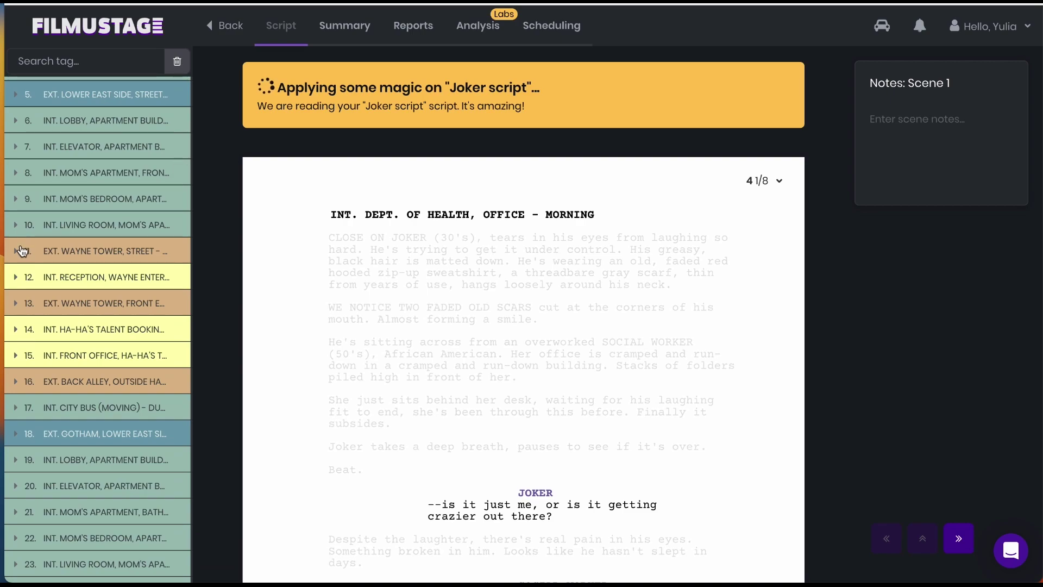
scroll(40, 366, "down", 5)
scroll(40, 366, "down", 20)
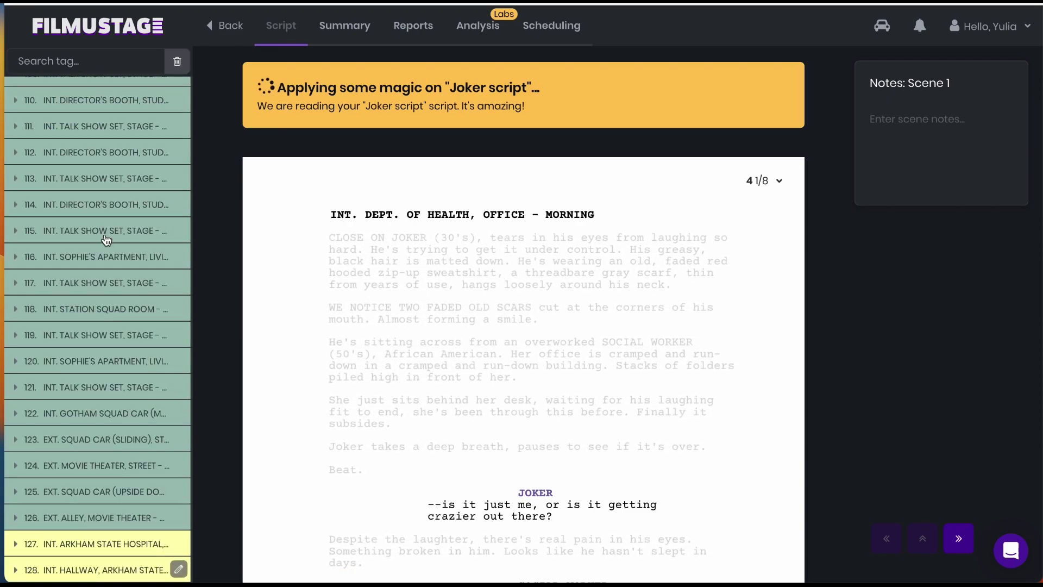
scroll(105, 239, "up", 2)
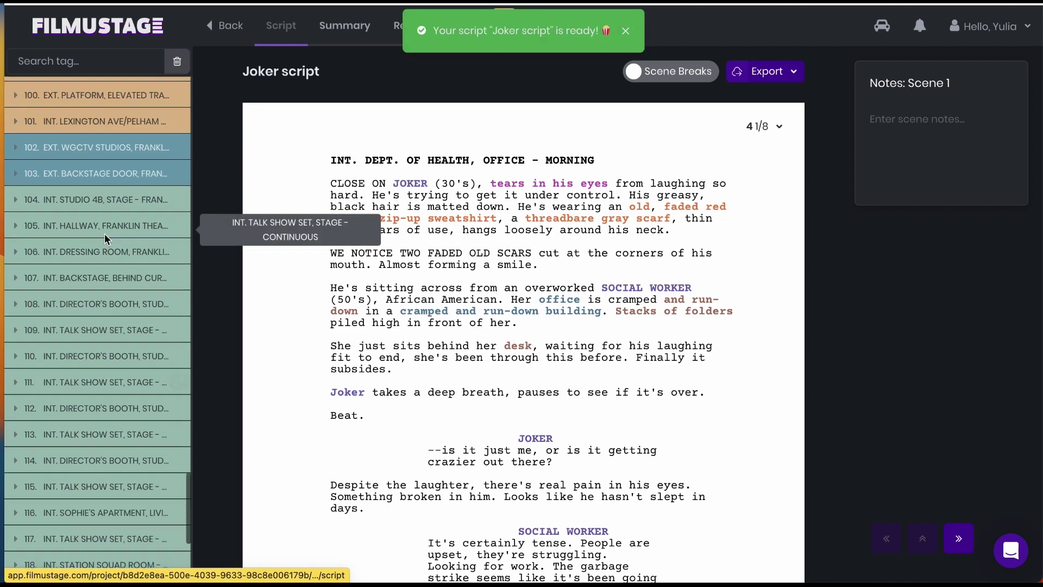
scroll(105, 237, "up", 2)
scroll(105, 238, "up", 2)
scroll(104, 237, "up", 2)
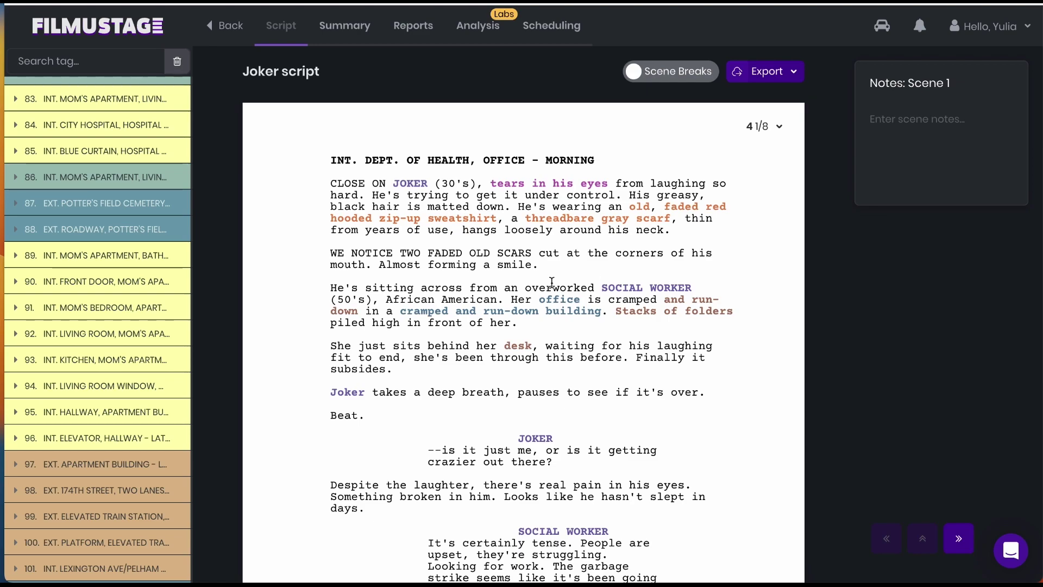
- Reopen scene 1 to show cast 2, props 13, location details 2, costumes 4, makeup 1
left_click(88, 216)
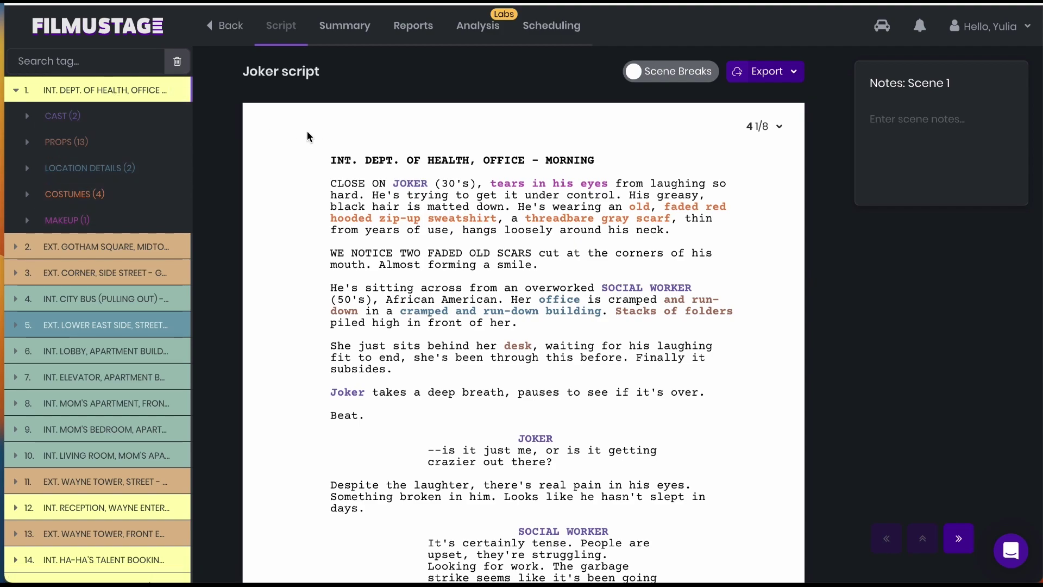
- Expand scene 1's cast, props, location details, costumes and makeup, and highlight 'tears in his eyes'
left_click(72, 115)
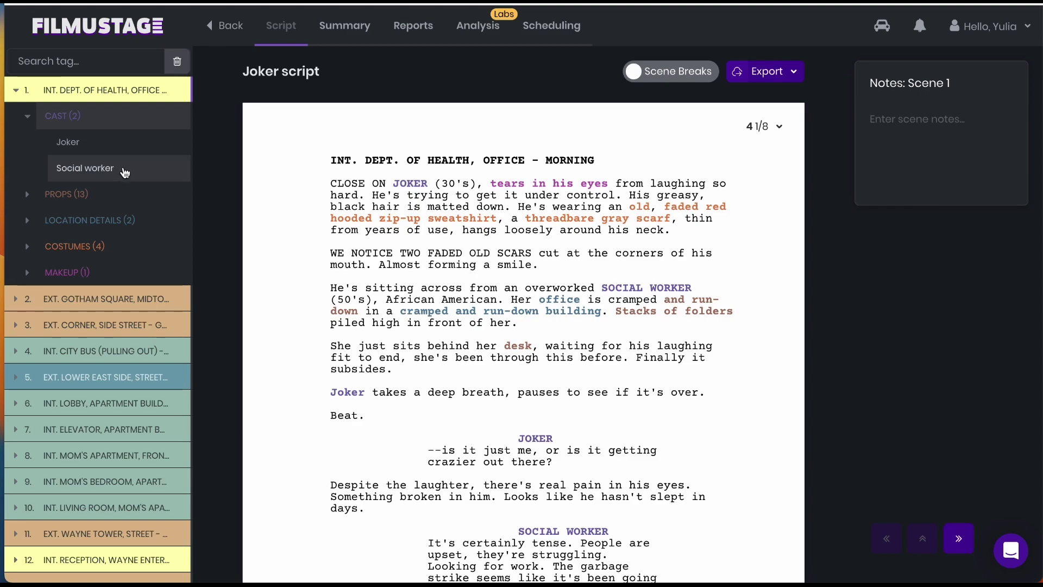
left_click(75, 196)
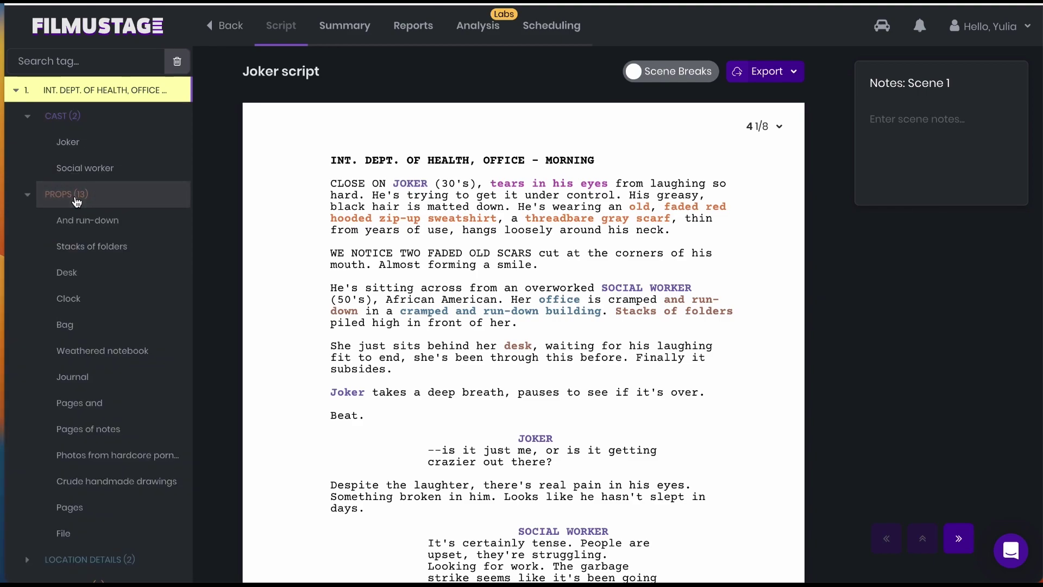
scroll(80, 395, "down", 3)
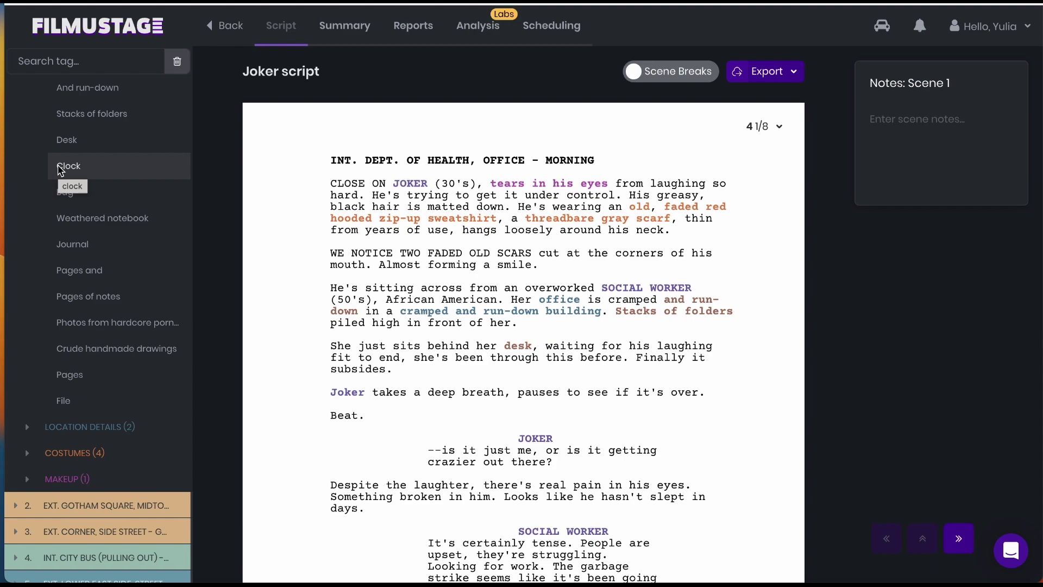
left_click(82, 429)
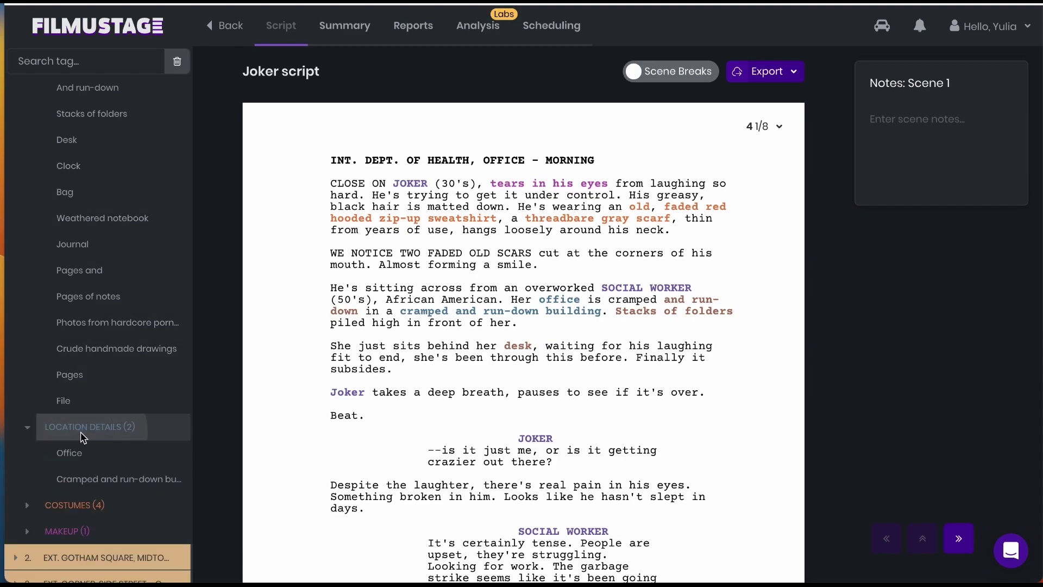
scroll(82, 437, "down", 1)
left_click(82, 437)
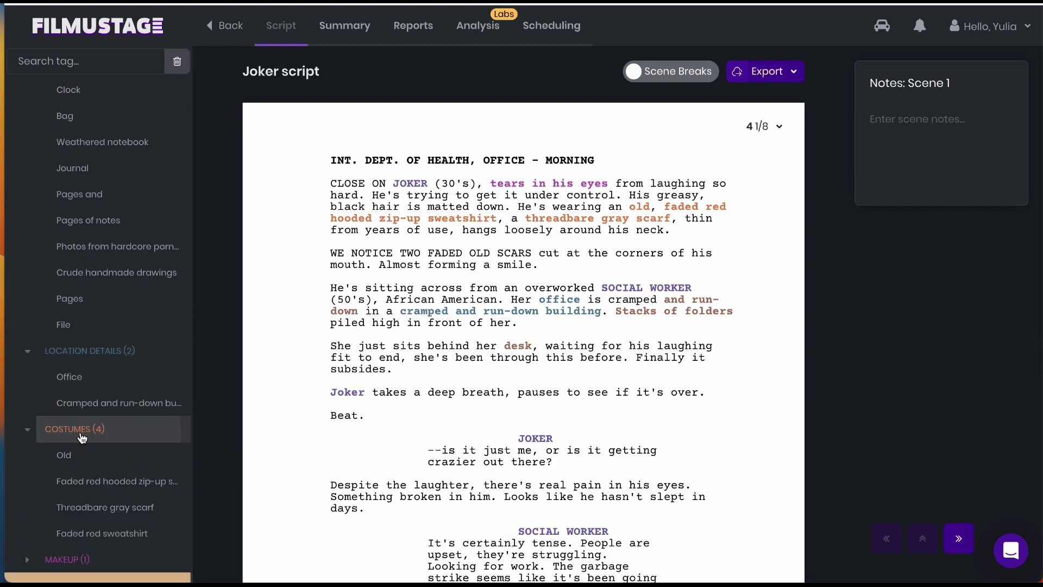
scroll(82, 438, "down", 2)
left_click(65, 425)
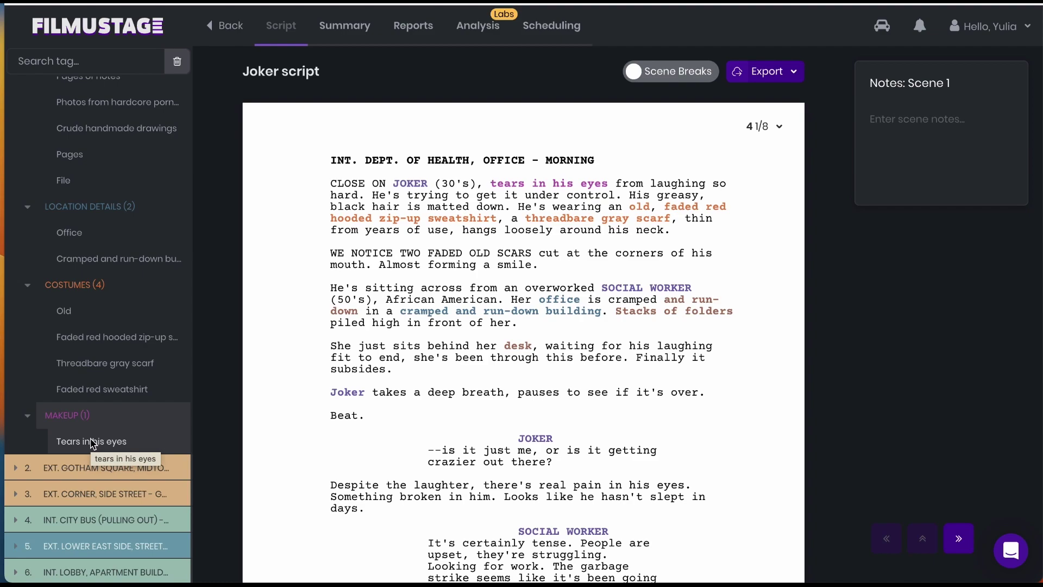
left_click(92, 441)
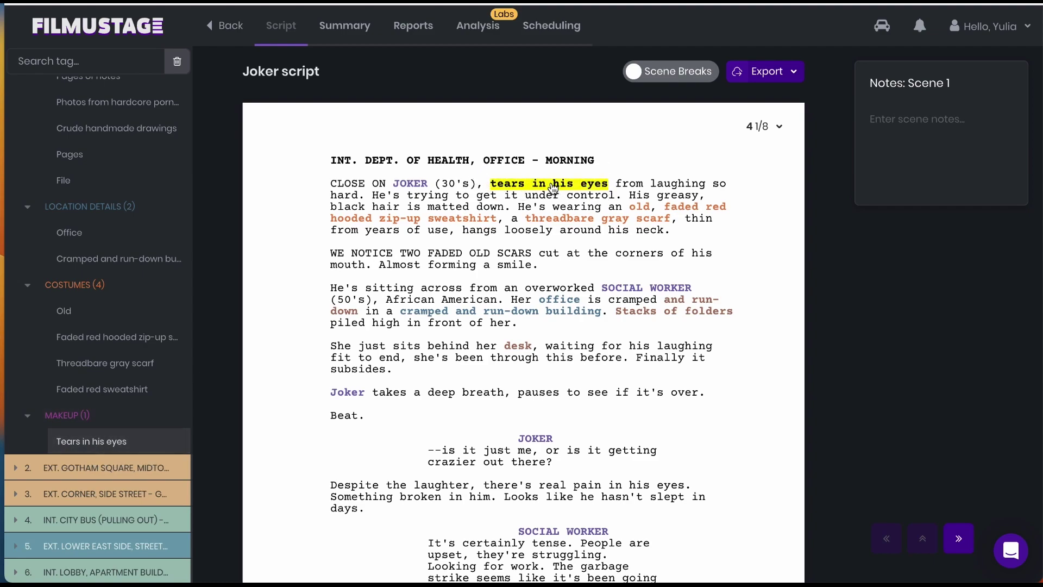
- Recategorize 'tears in his eyes' as a Visual FX tag
left_click(500, 204)
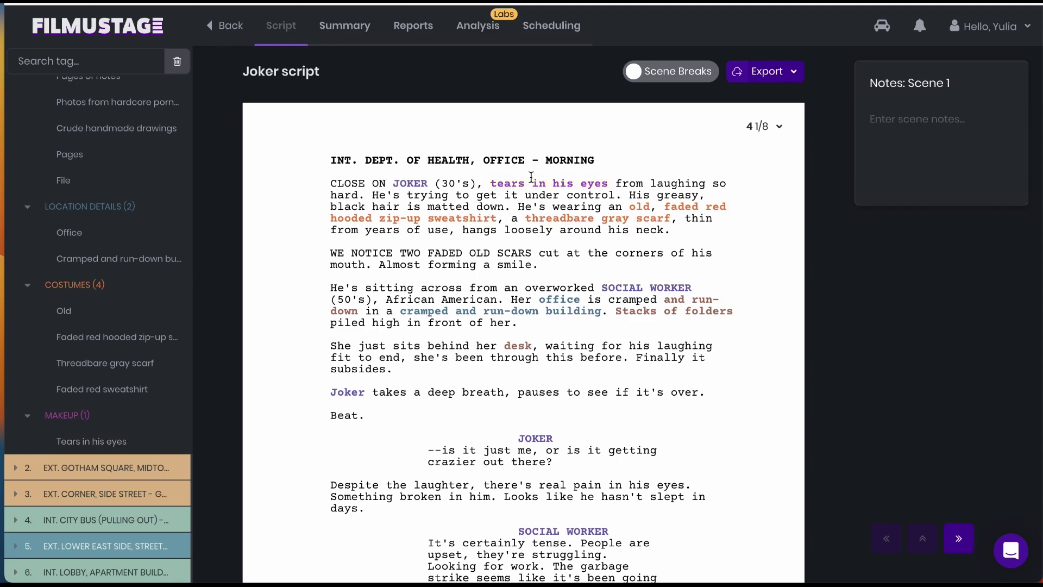
left_click(534, 189)
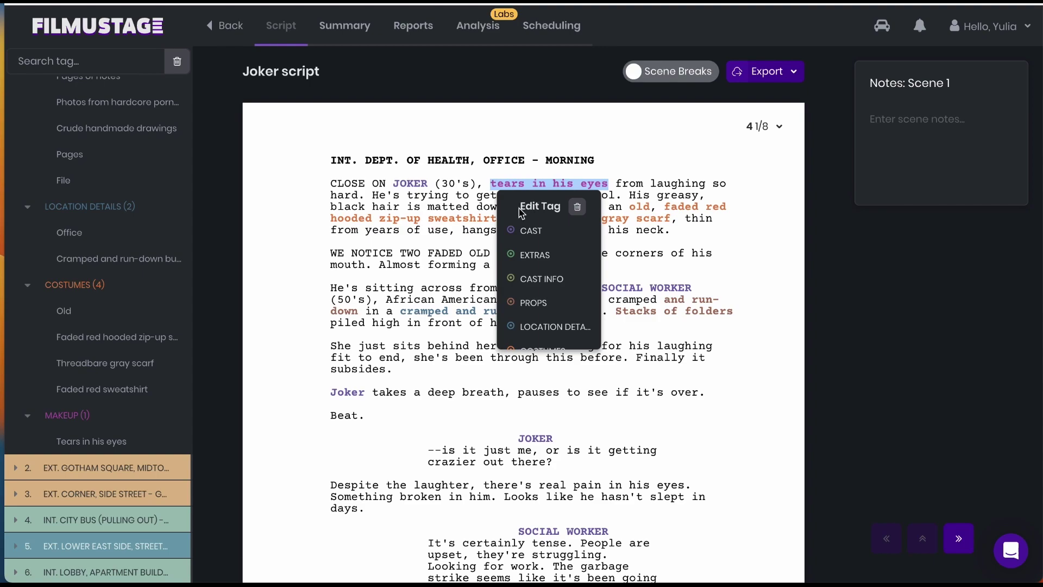
scroll(534, 245, "down", 1)
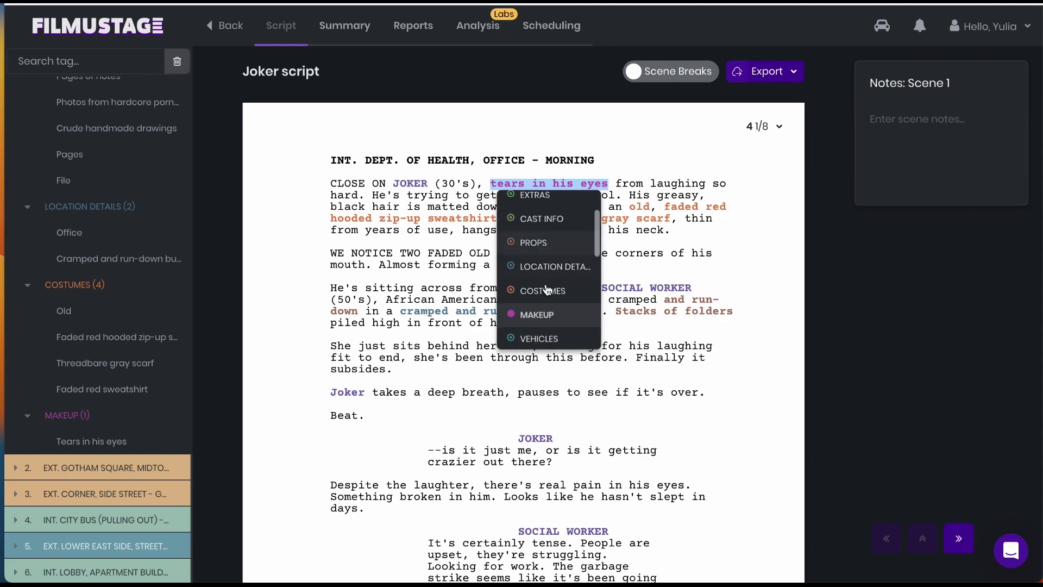
scroll(546, 289, "down", 1)
scroll(547, 290, "down", 1)
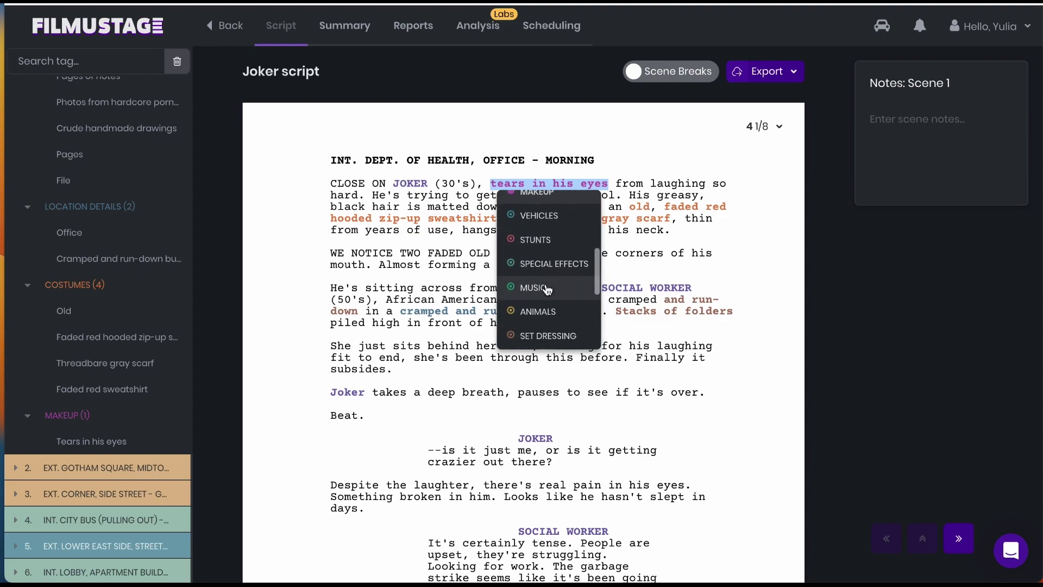
scroll(547, 289, "down", 2)
scroll(546, 289, "down", 1)
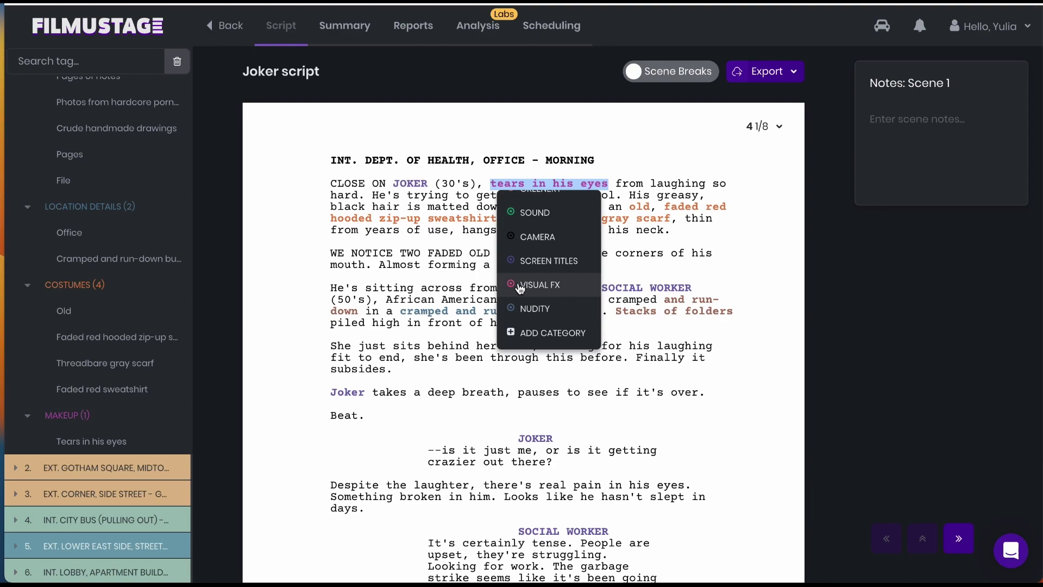
left_click(541, 289)
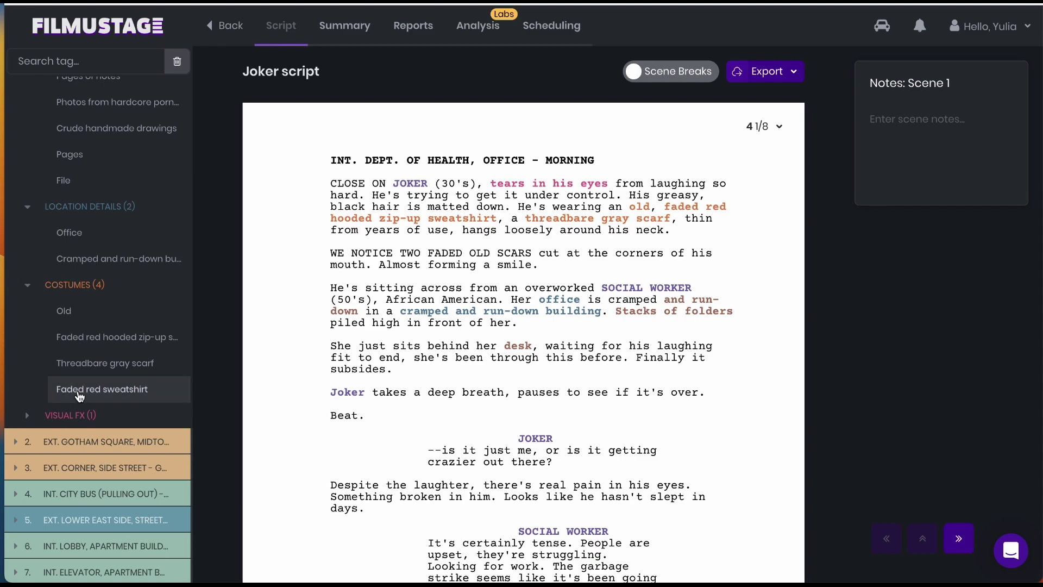
- Delete that tag, reselect 'tears in his eyes' and tag it as makeup
left_click(578, 184)
left_click(578, 211)
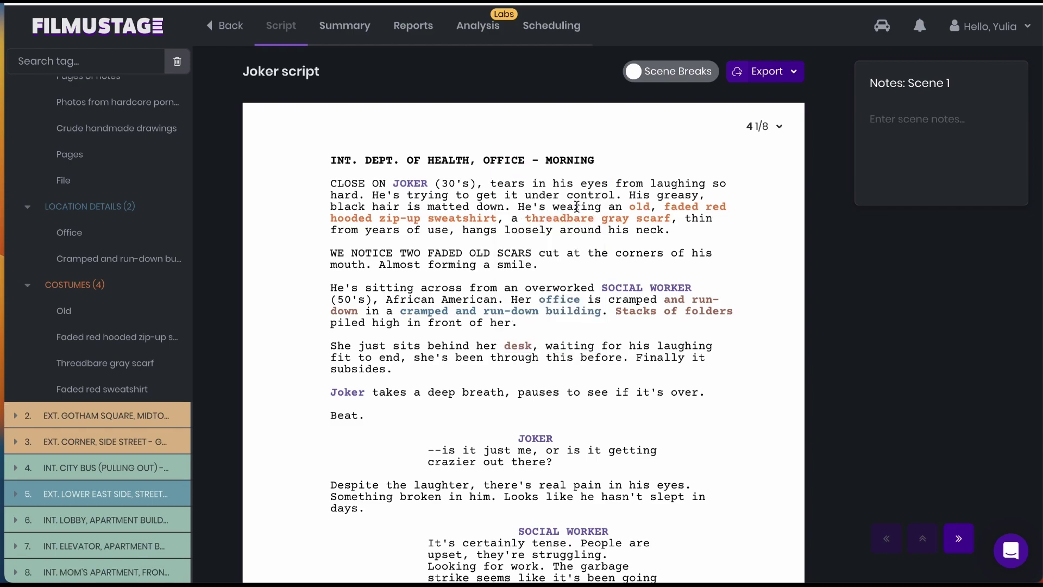
left_click_drag(490, 183, 608, 182)
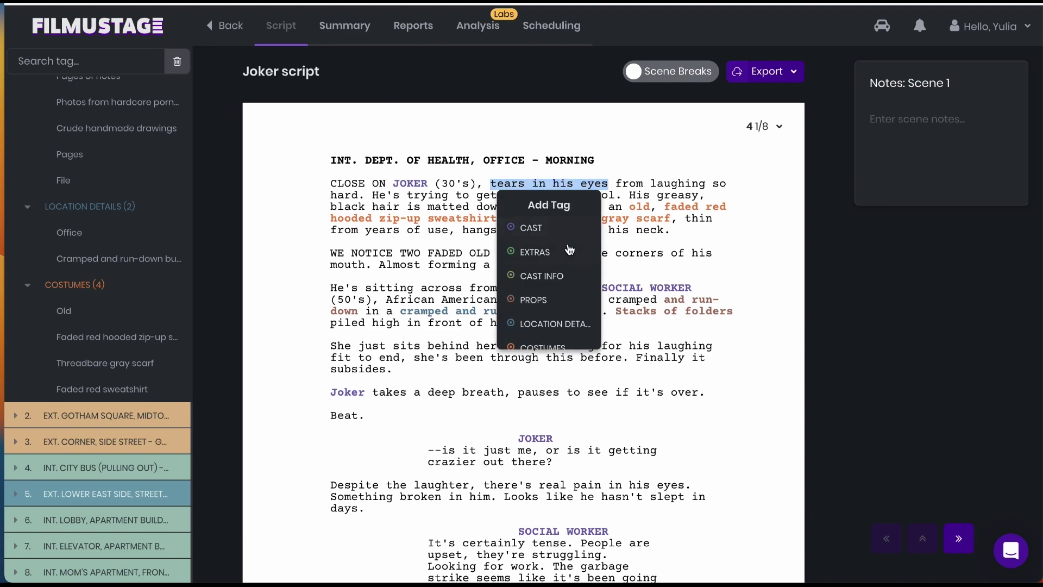
scroll(569, 249, "down", 2)
scroll(570, 250, "down", 1)
scroll(554, 260, "up", 1)
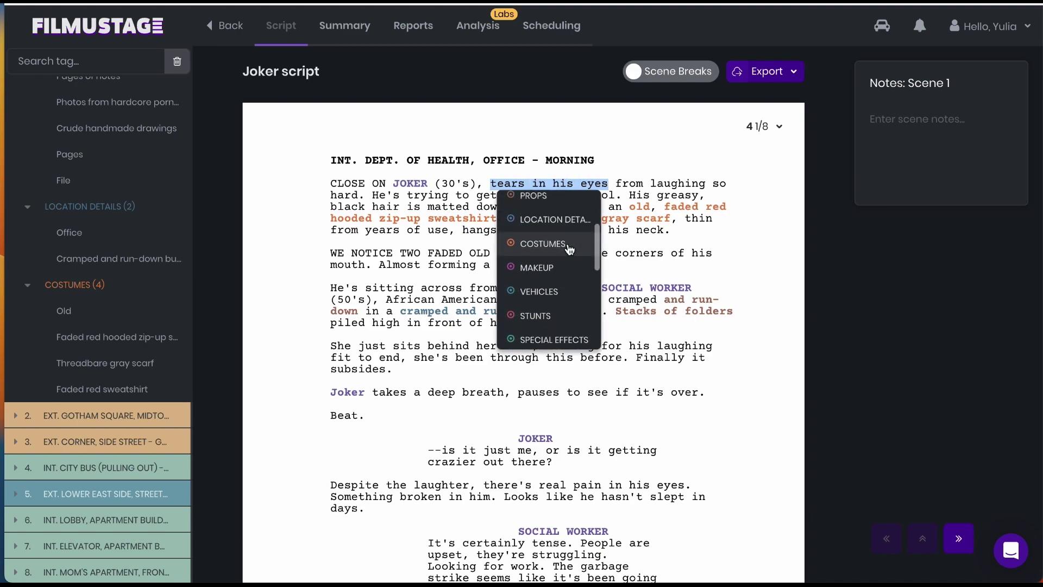
left_click(546, 269)
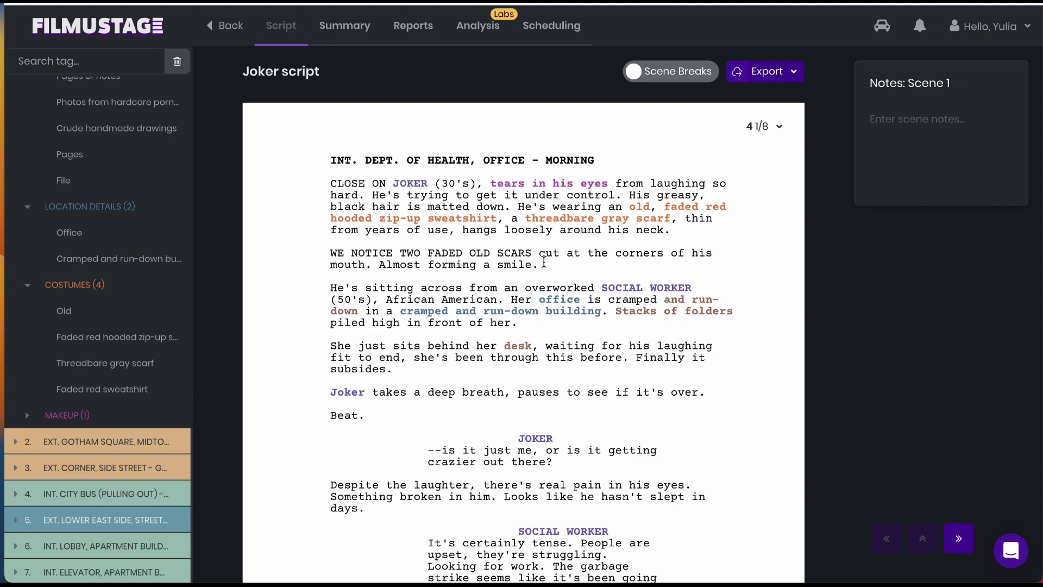
scroll(543, 263, "down", 1)
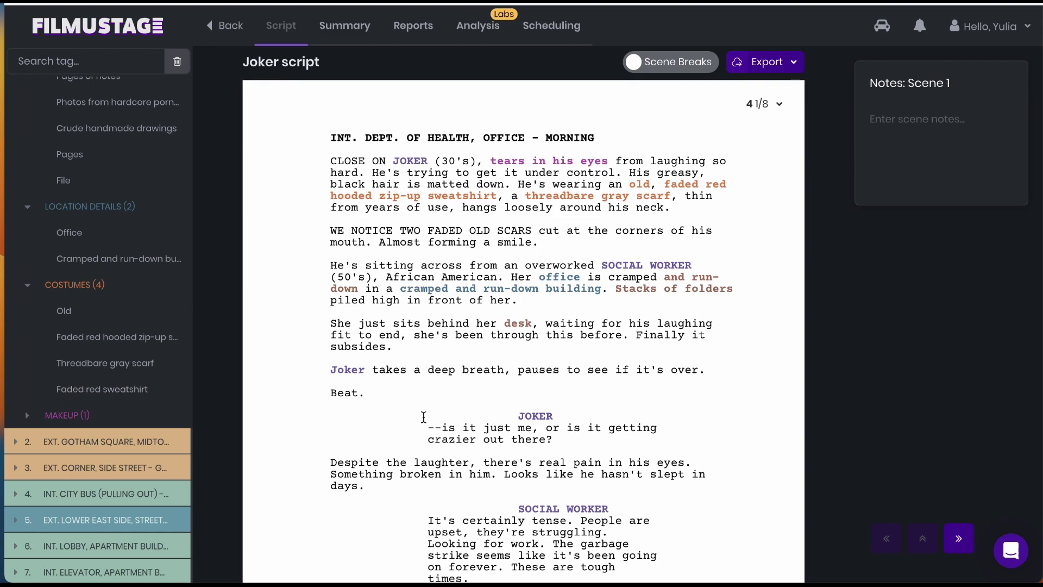
scroll(423, 417, "down", 3)
scroll(423, 418, "up", 4)
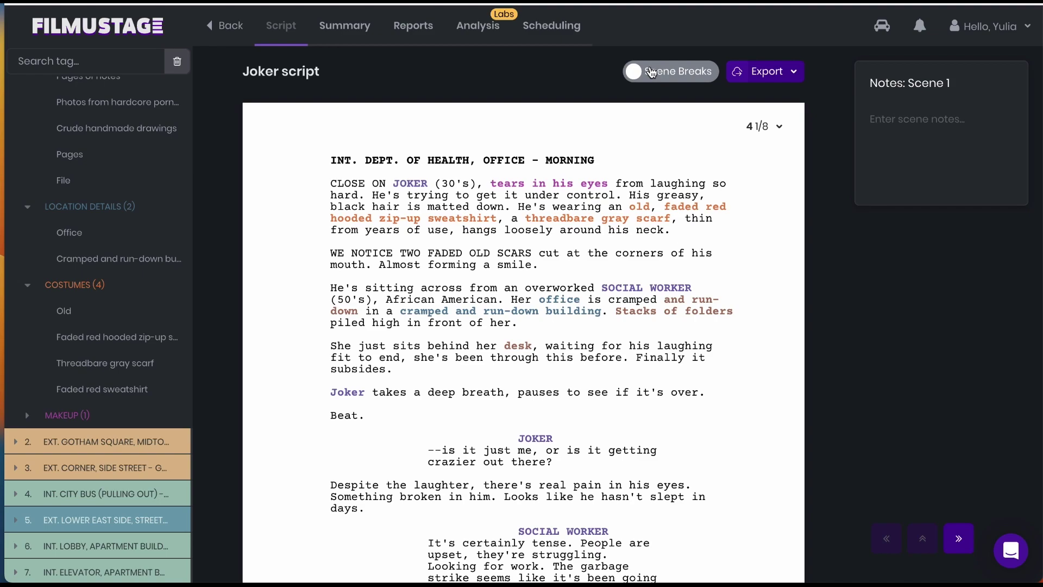
left_click(650, 72)
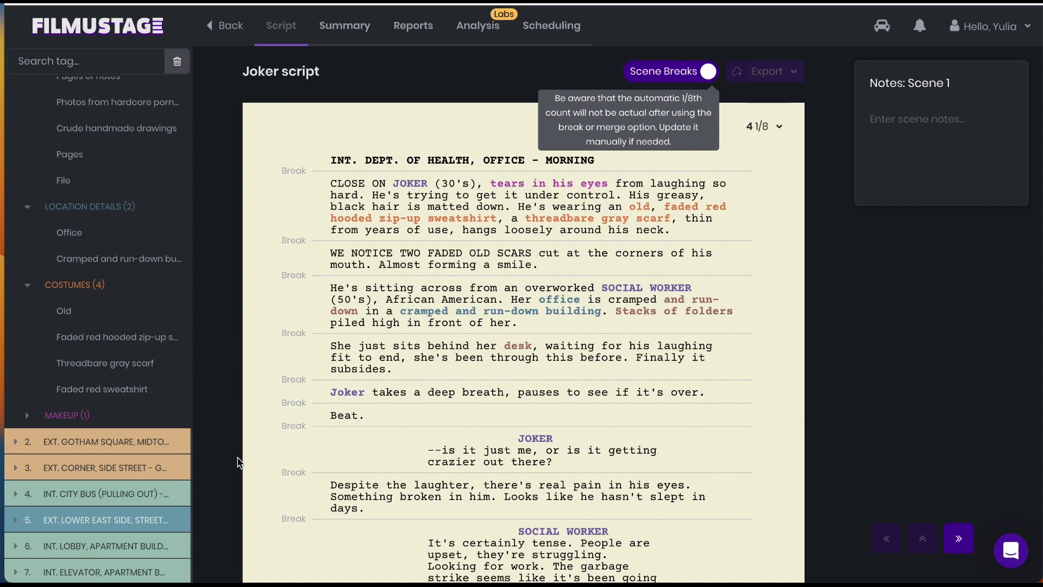
left_click(289, 426)
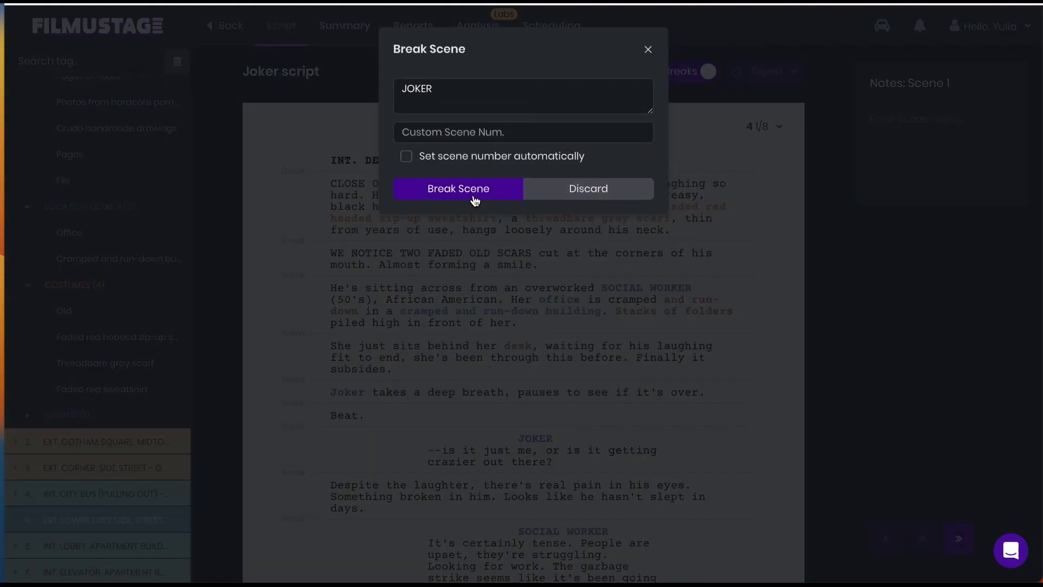
left_click(650, 51)
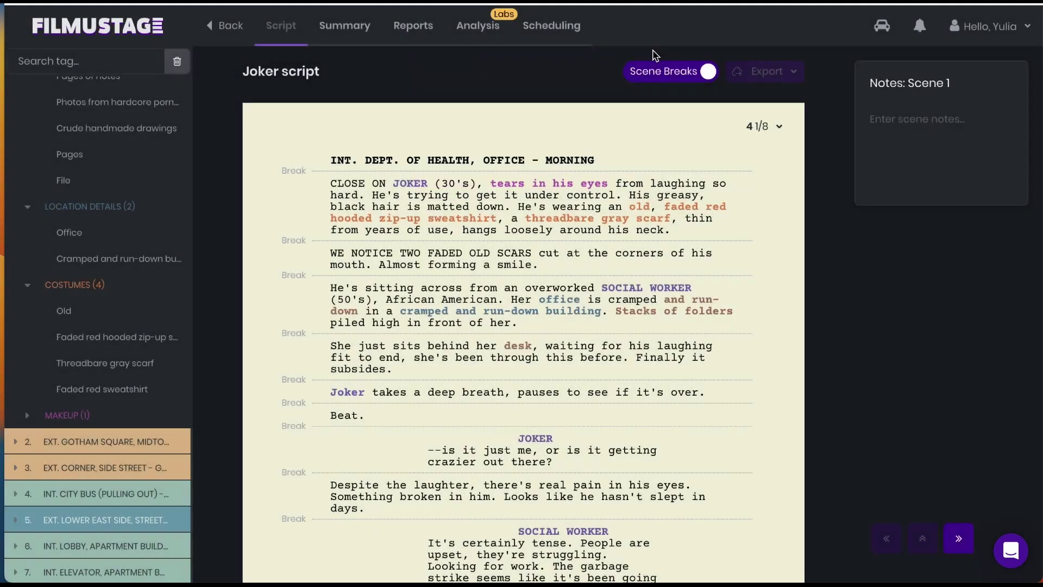
left_click(700, 72)
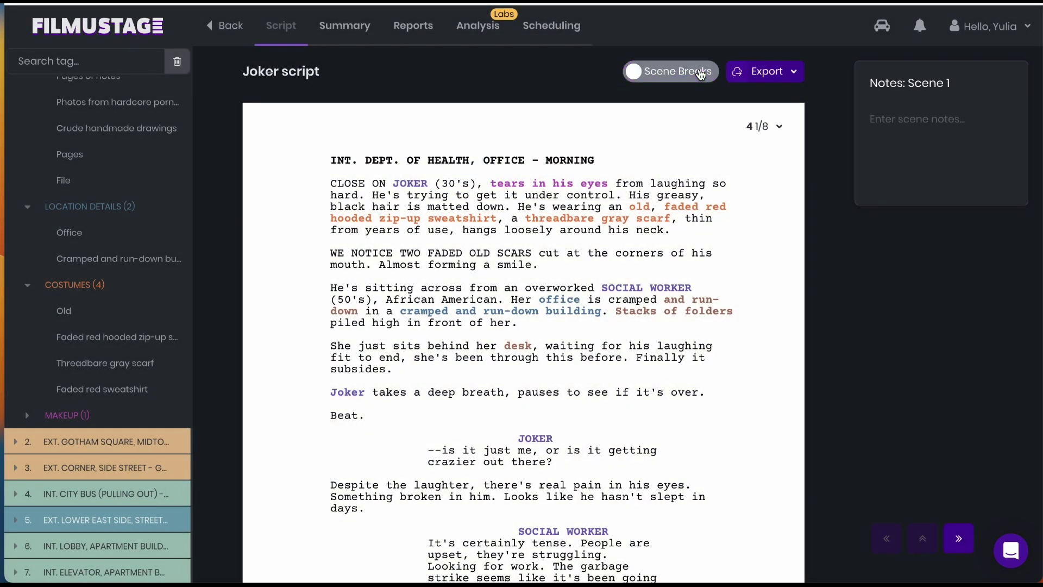
- Check the Export formats, Save PDF file and Final Draft, then close the menu
left_click(789, 79)
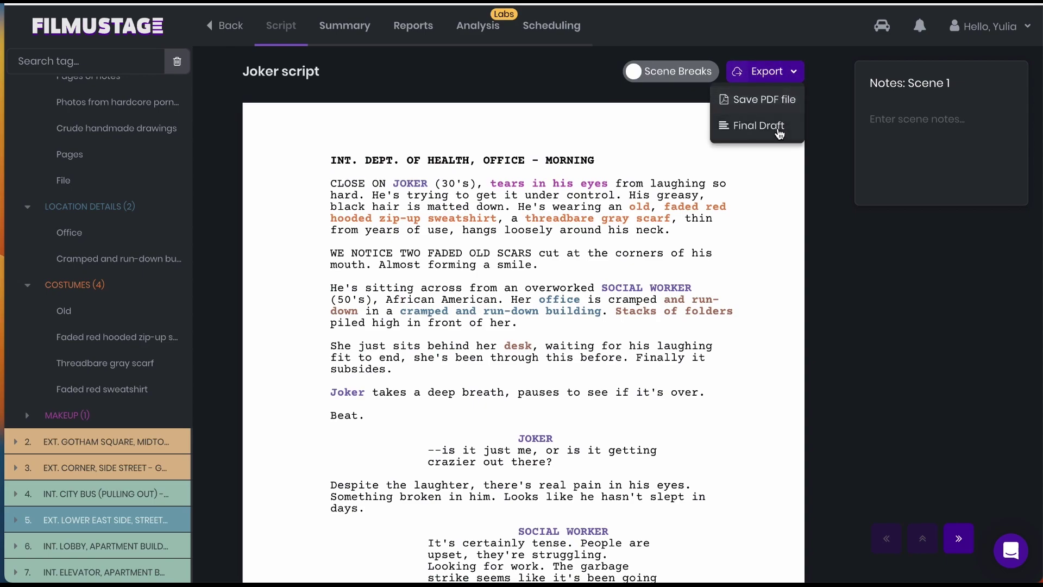
left_click(788, 190)
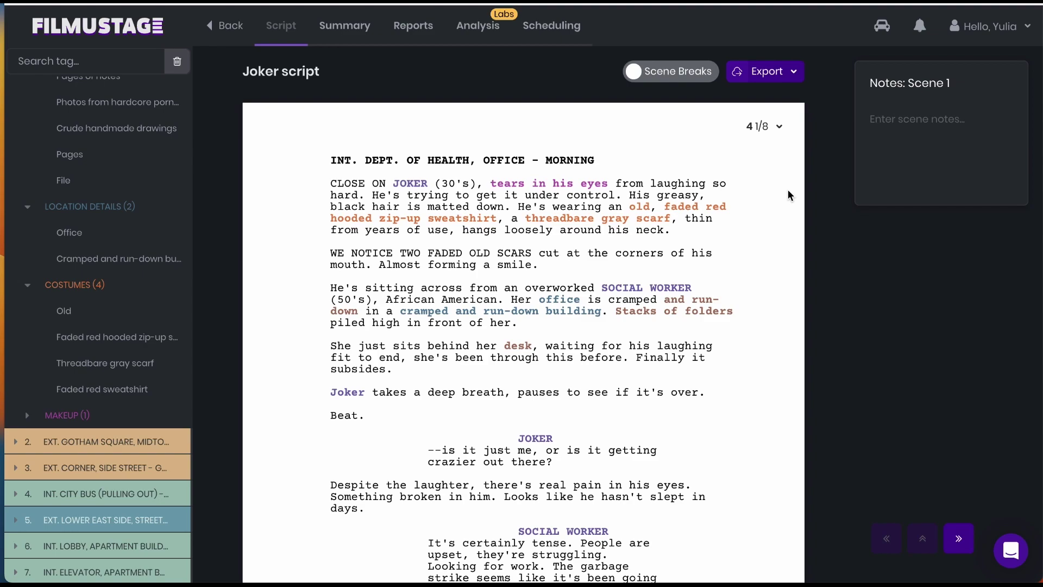
scroll(104, 389, "down", 5)
scroll(99, 387, "down", 5)
- Open the Mom's Bedroom scene and change its page length from 2/8 to 1/8
left_click(99, 387)
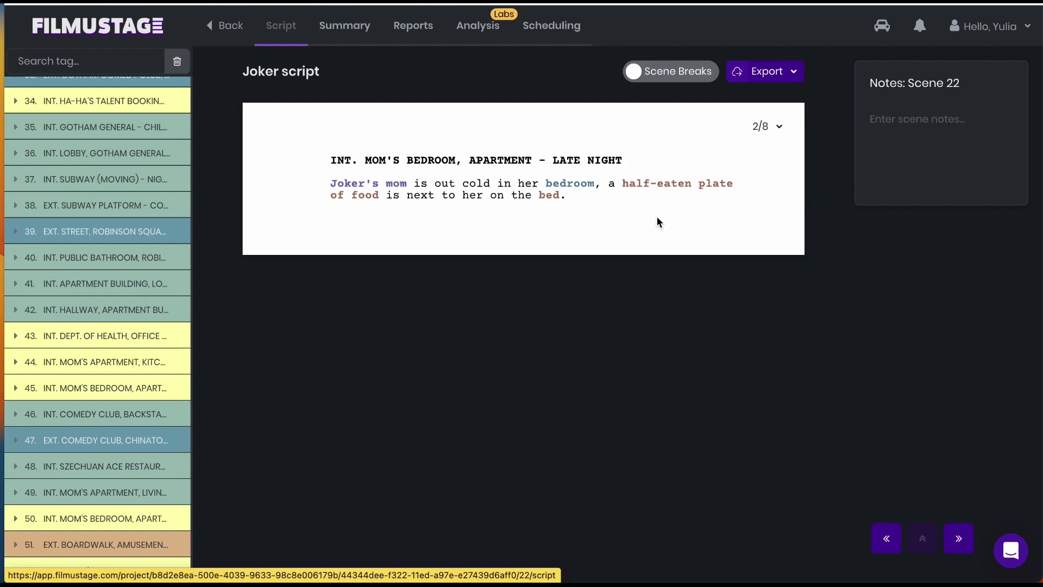
left_click(782, 128)
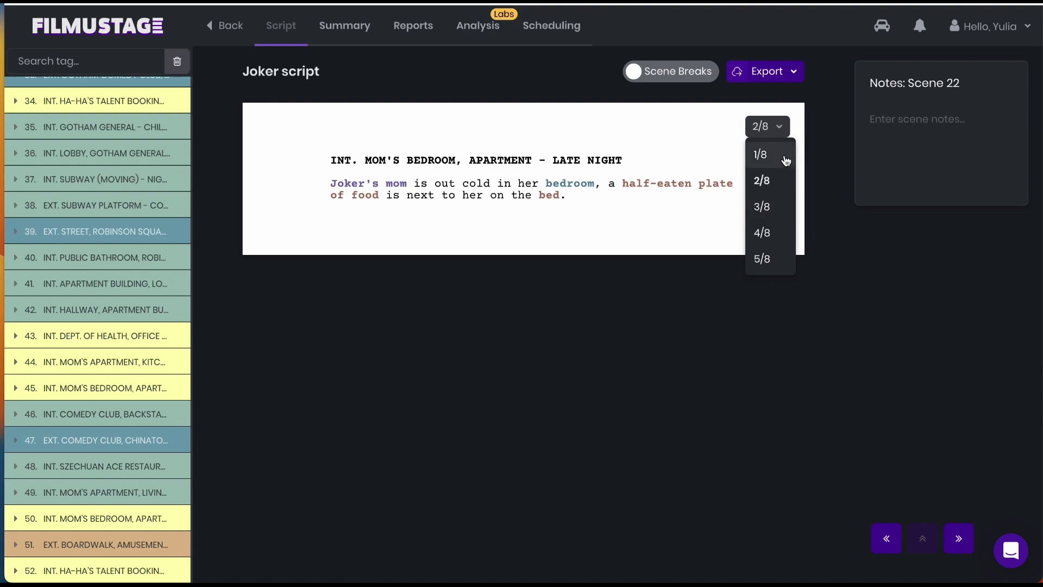
left_click(762, 155)
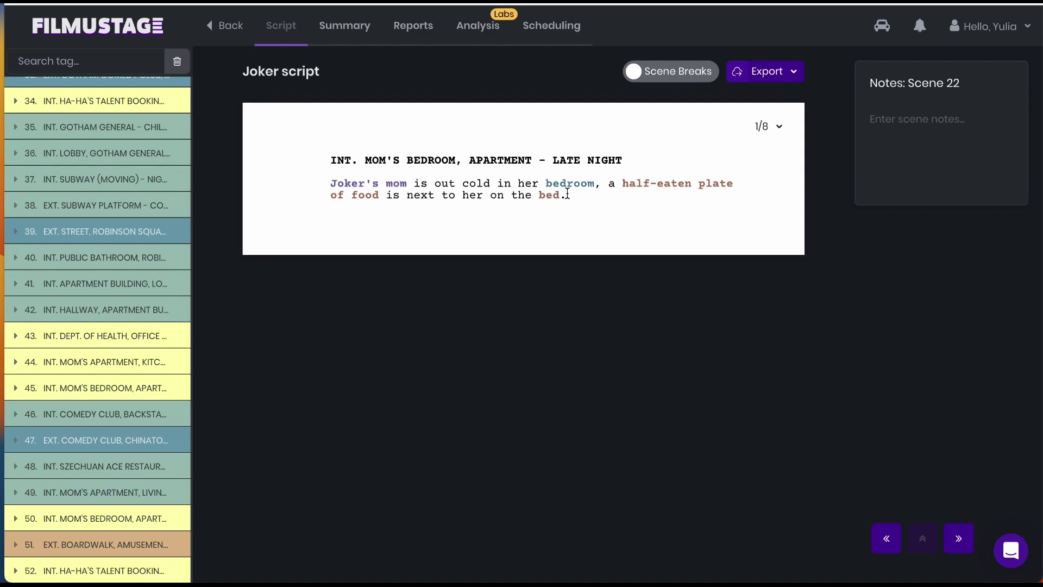
- With Scene Breaks on, merge scene 22 into scene 21, renumbering scenes, then disable breaks
left_click(645, 73)
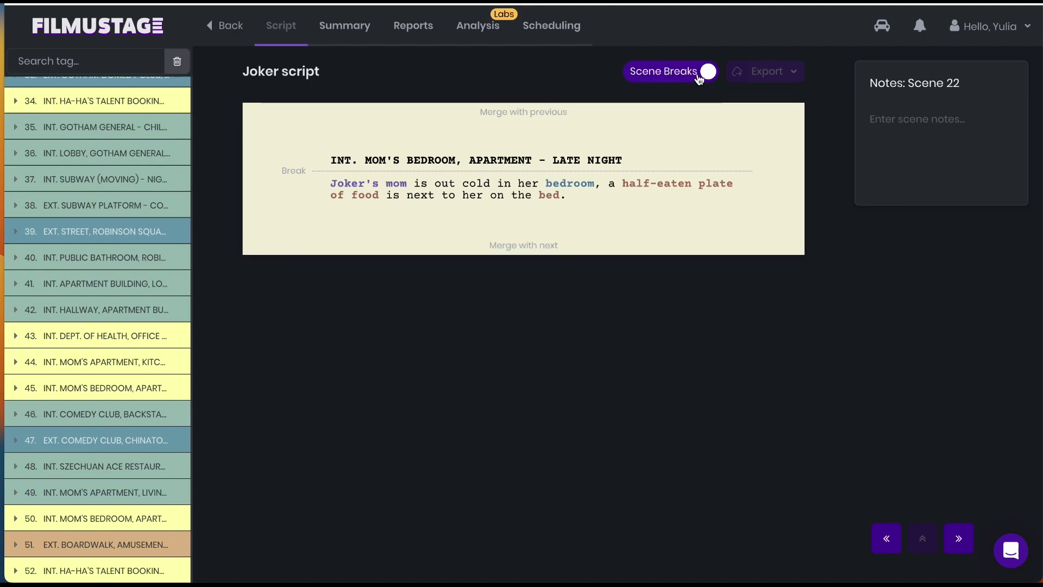
left_click(512, 112)
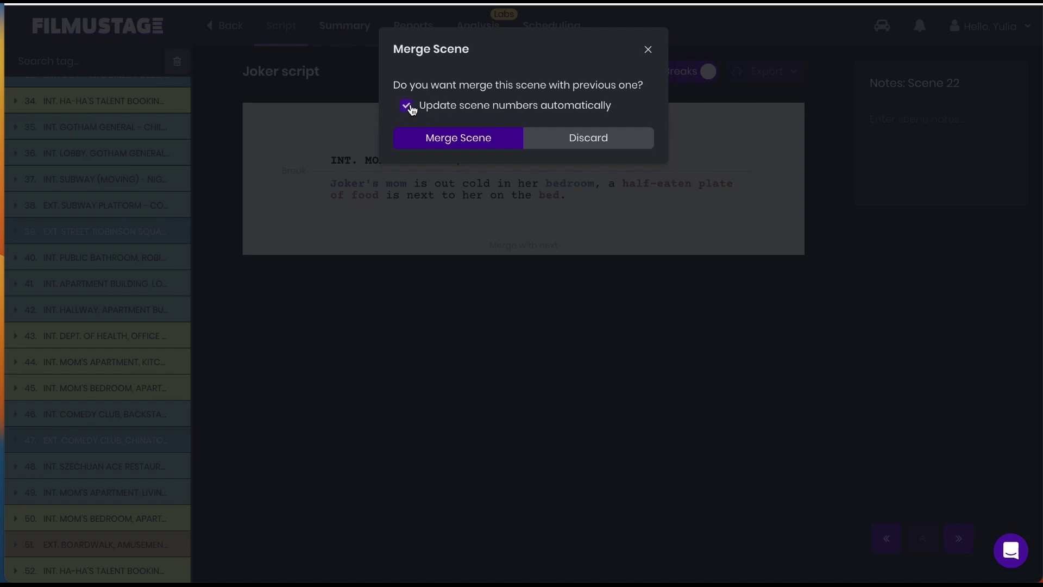
left_click(457, 142)
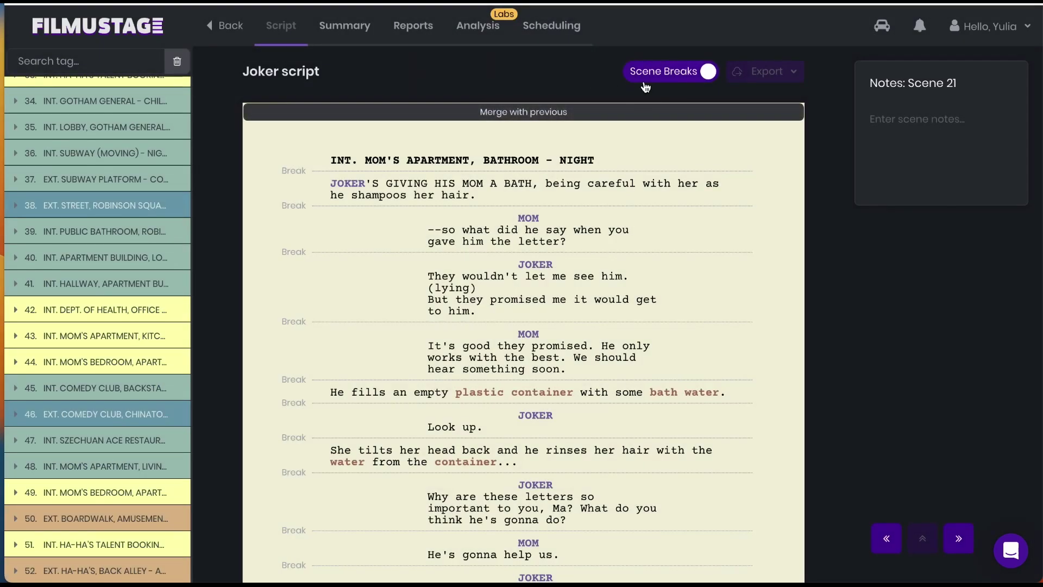
left_click(644, 82)
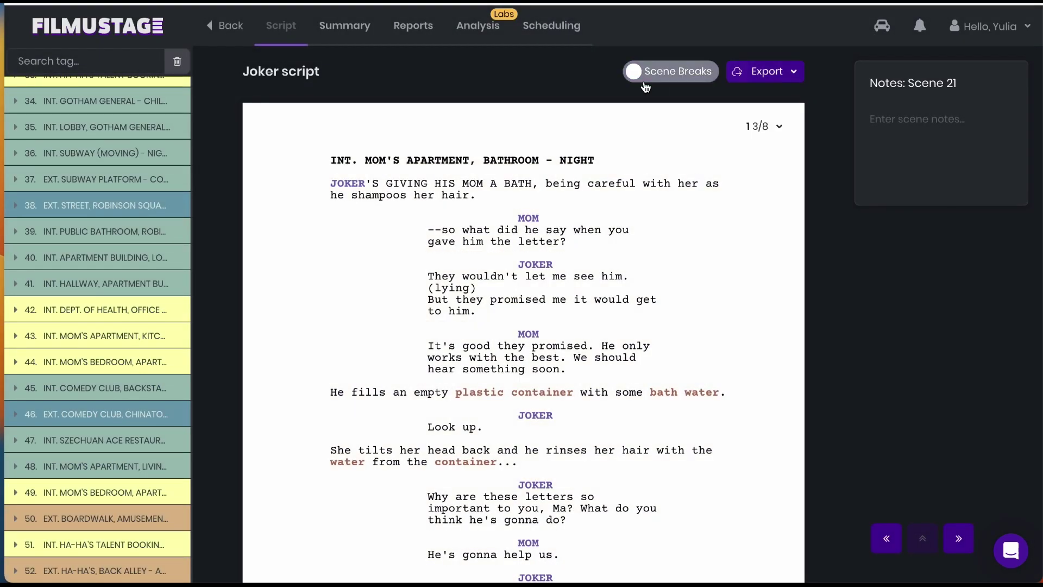
scroll(66, 404, "down", 2)
scroll(65, 403, "down", 3)
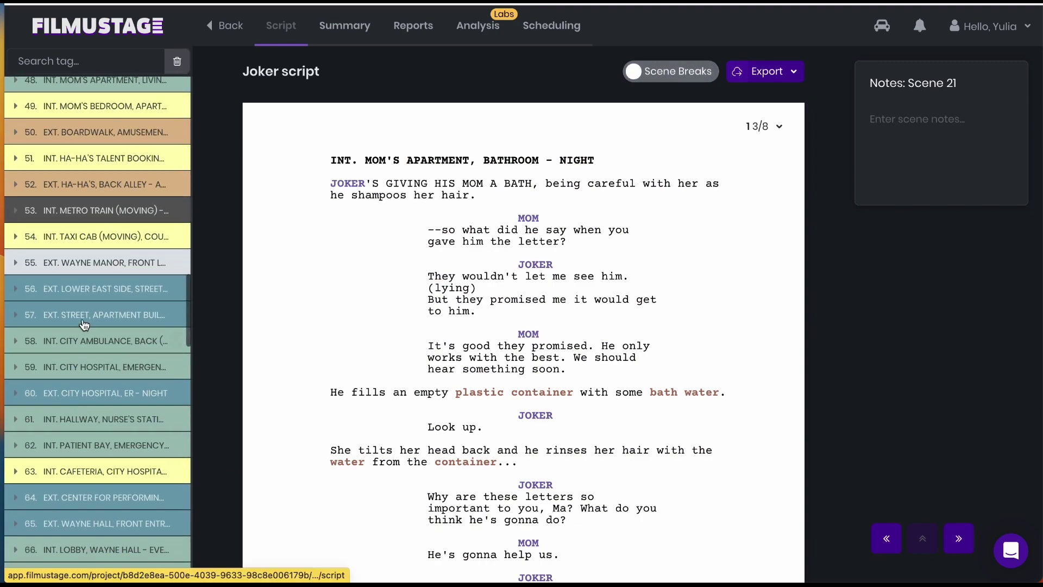
scroll(83, 317, "down", 3)
scroll(78, 303, "down", 2)
scroll(77, 302, "down", 2)
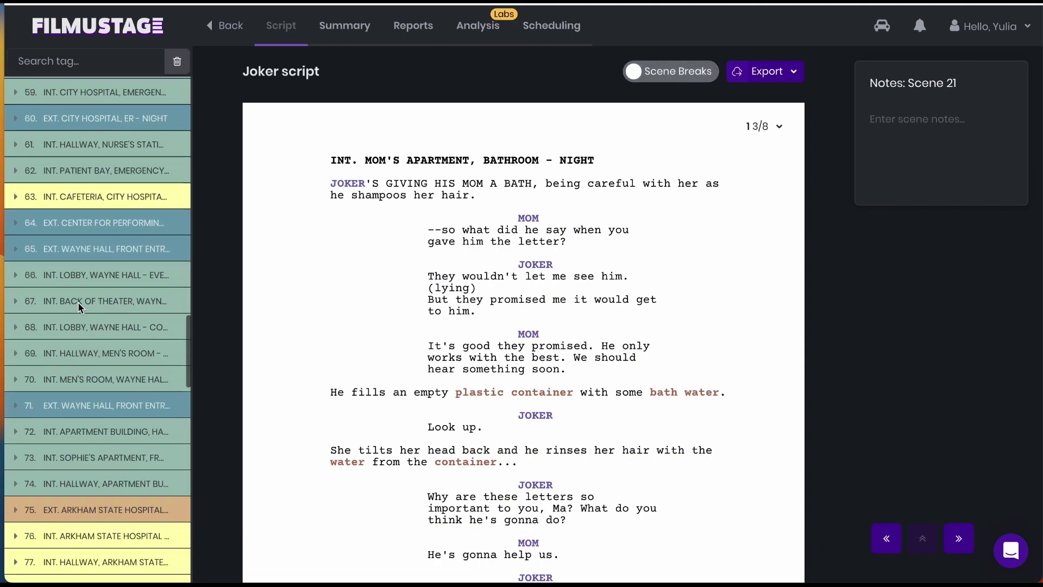
- Open scene 67's Update Sets and limit the synopsis to 200 characters
left_click(78, 302)
scroll(78, 304, "down", 1)
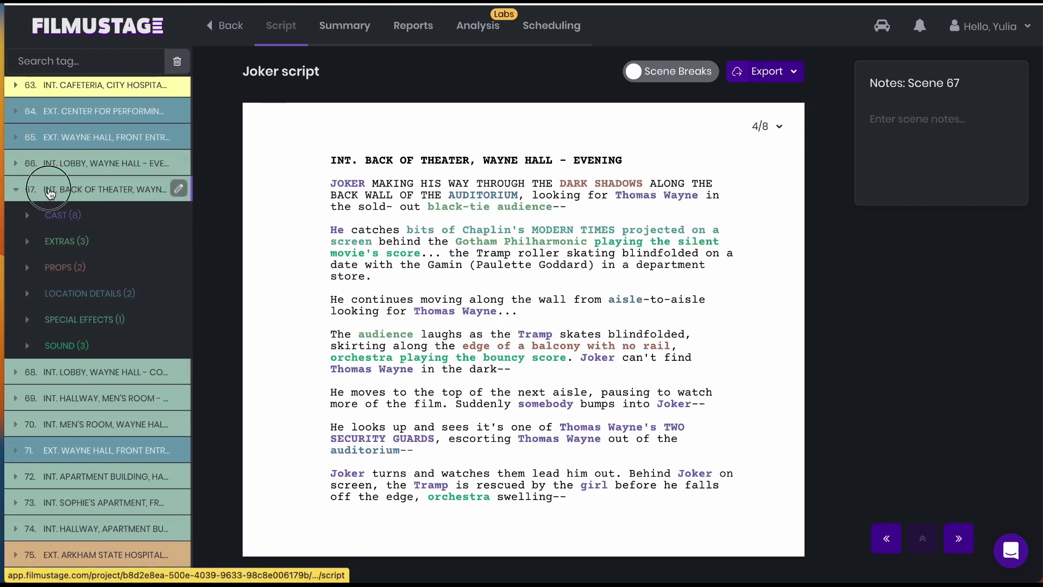
double_click(47, 192)
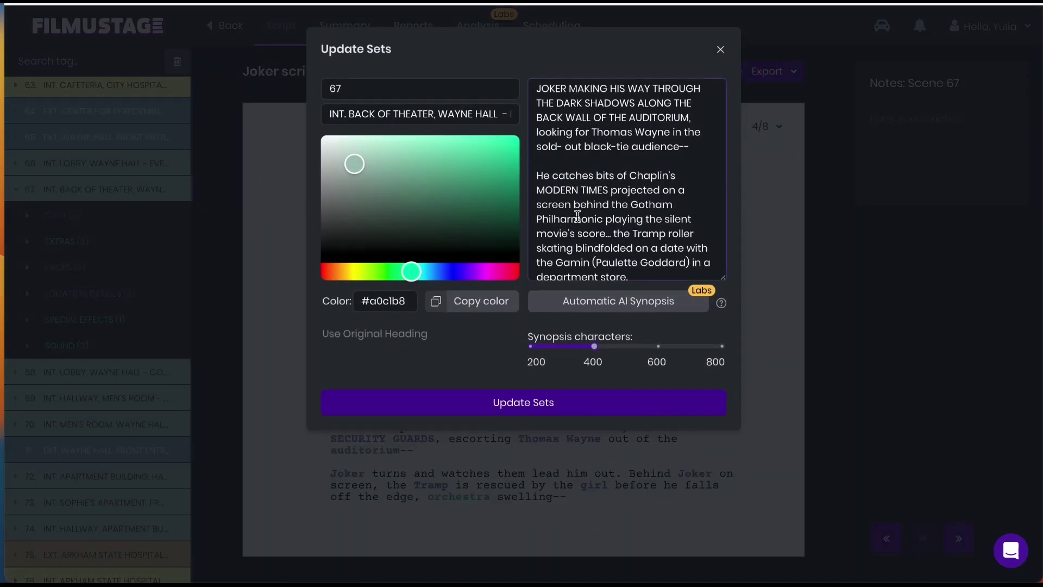
scroll(623, 218, "down", 5)
scroll(622, 218, "down", 3)
scroll(623, 218, "up", 8)
mouse_move(535, 88)
left_mouse_down()
mouse_move(574, 172)
mouse_move(595, 333)
left_mouse_up()
left_click(607, 269)
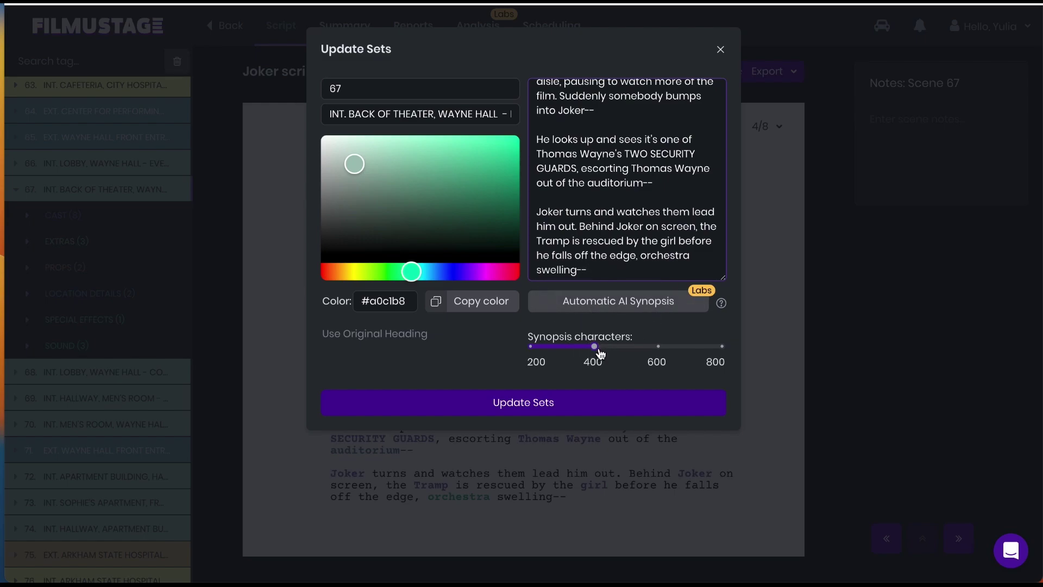
left_click_drag(595, 349, 536, 343)
scroll(615, 225, "up", 10)
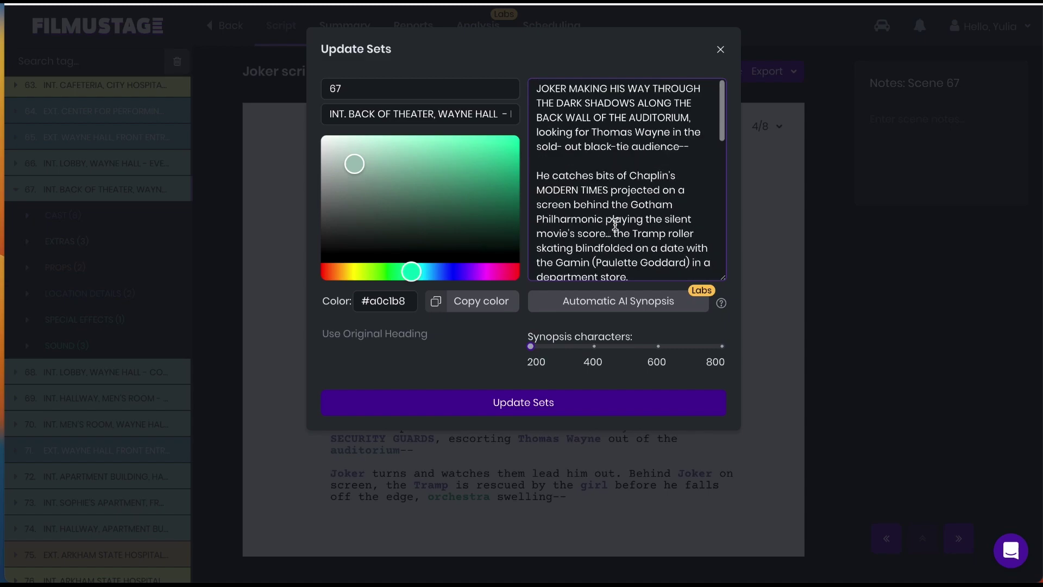
scroll(615, 224, "down", 10)
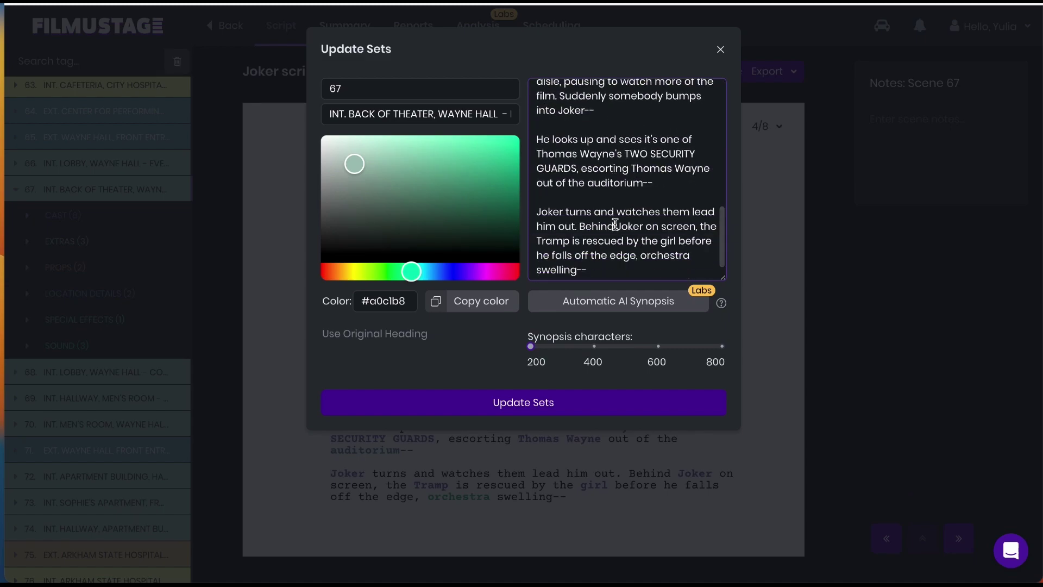
- Generate an automatic AI synopsis for scene 67 and review the text
left_click(595, 307)
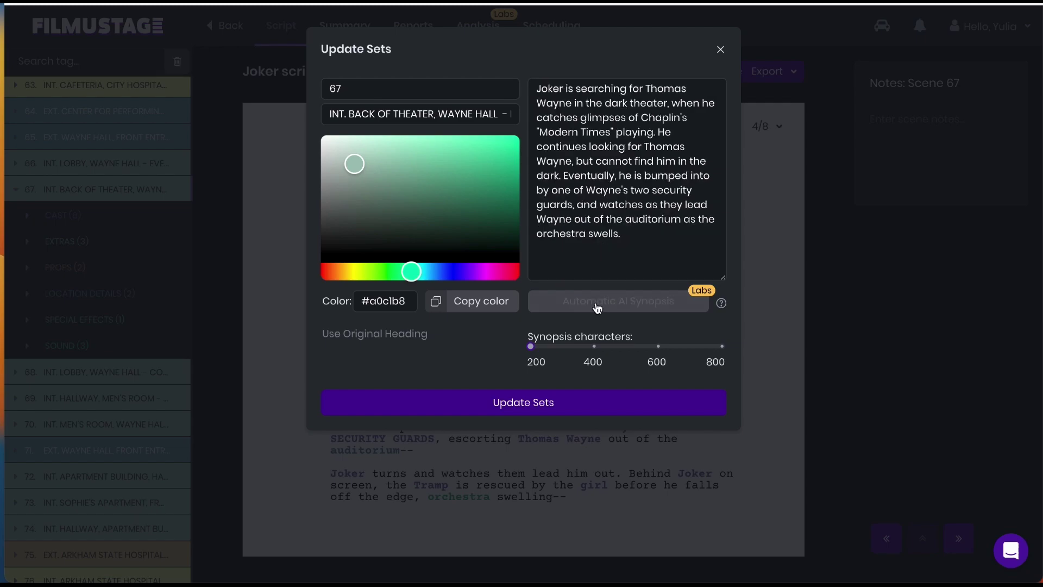
left_click(630, 236)
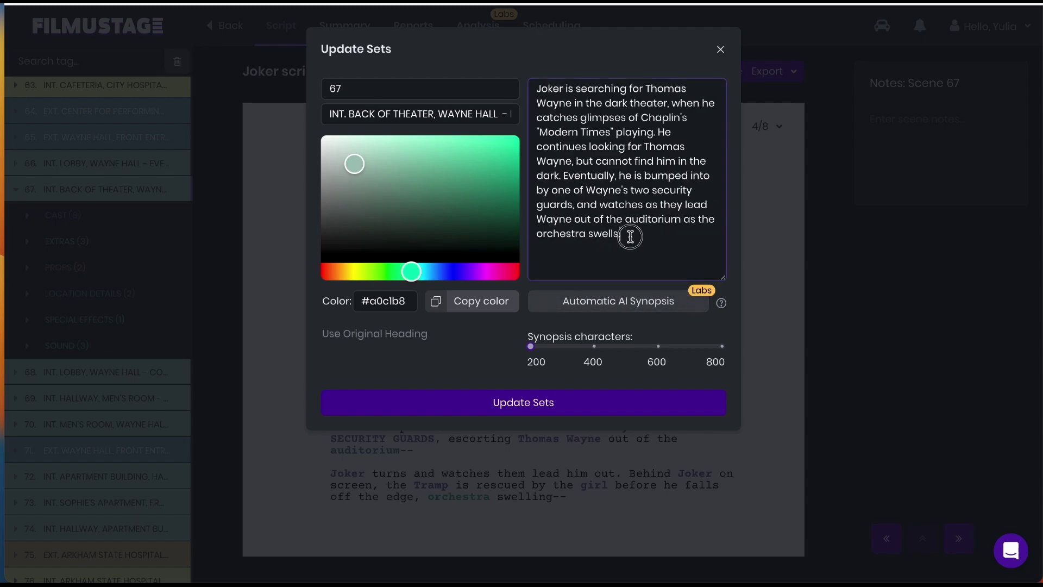
left_click_drag(629, 237, 546, 90)
left_click(568, 174)
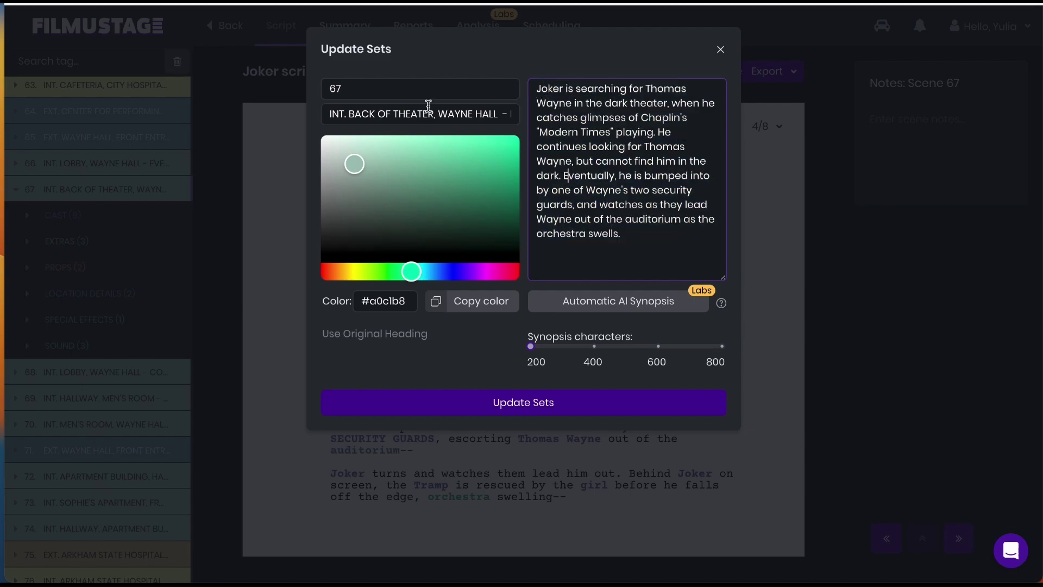
- Recolour scene 67 to teal #8ac4b4 and save the set details
left_click(391, 91)
left_click(396, 113)
left_click(457, 171)
left_click(379, 163)
left_click(529, 412)
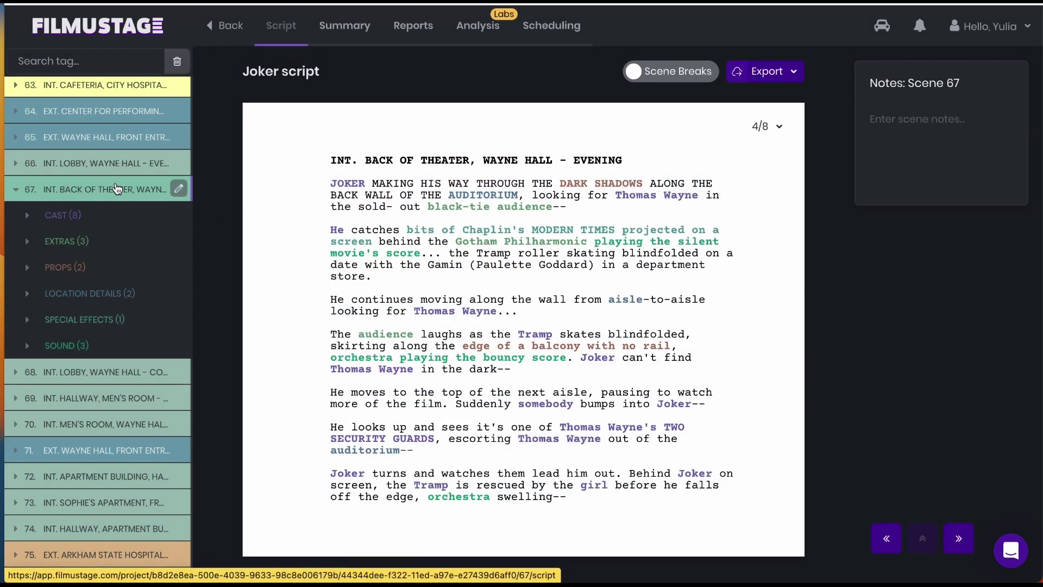
scroll(107, 281, "down", 5)
- Open scene 91, then expand scene 98, the elevated train station steps
left_click(107, 286)
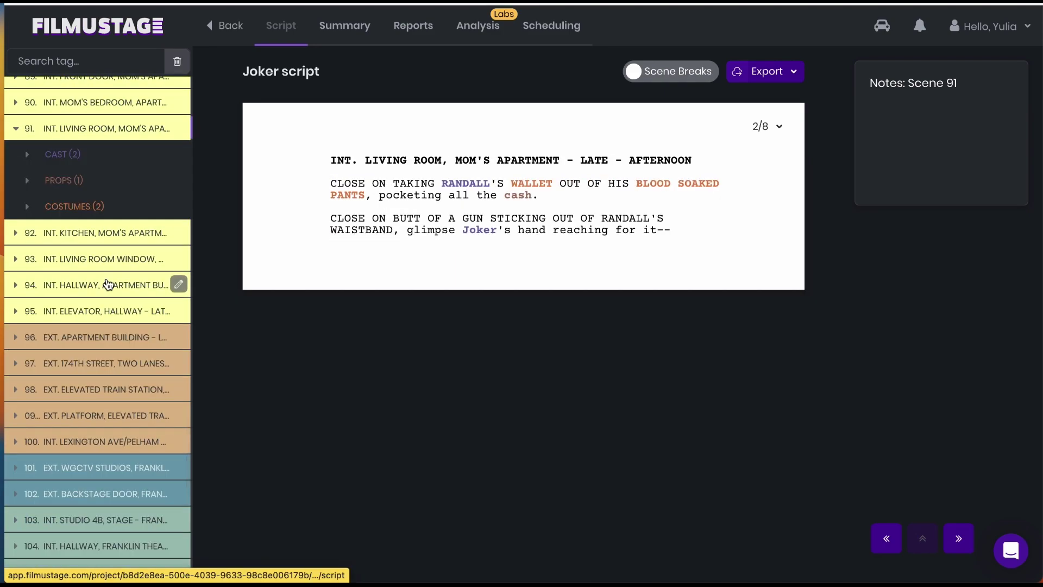
left_click(87, 390)
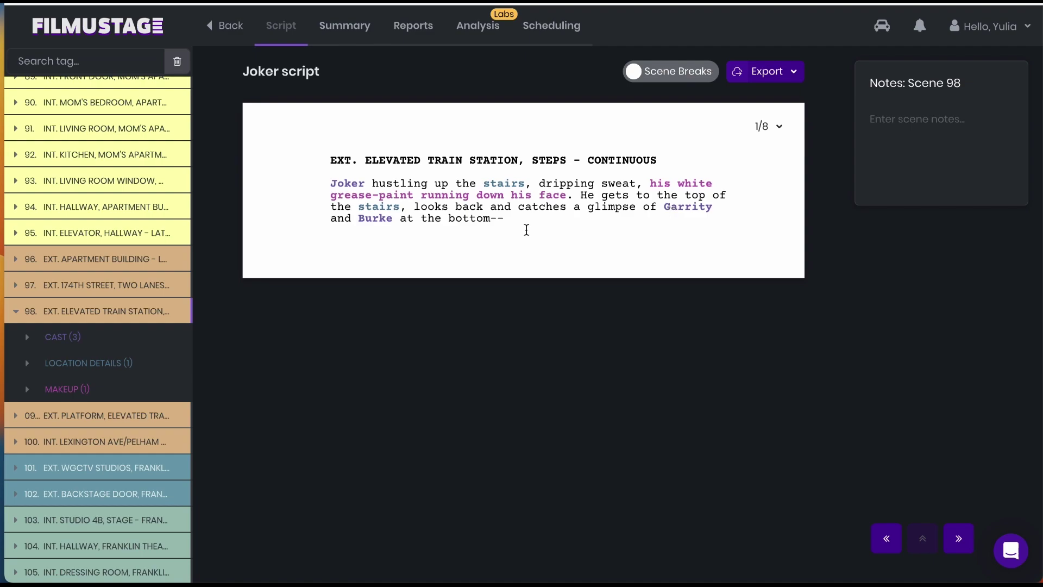
- In Reports, Quick Search the television prop and pick the old antenna TV image
left_click(423, 38)
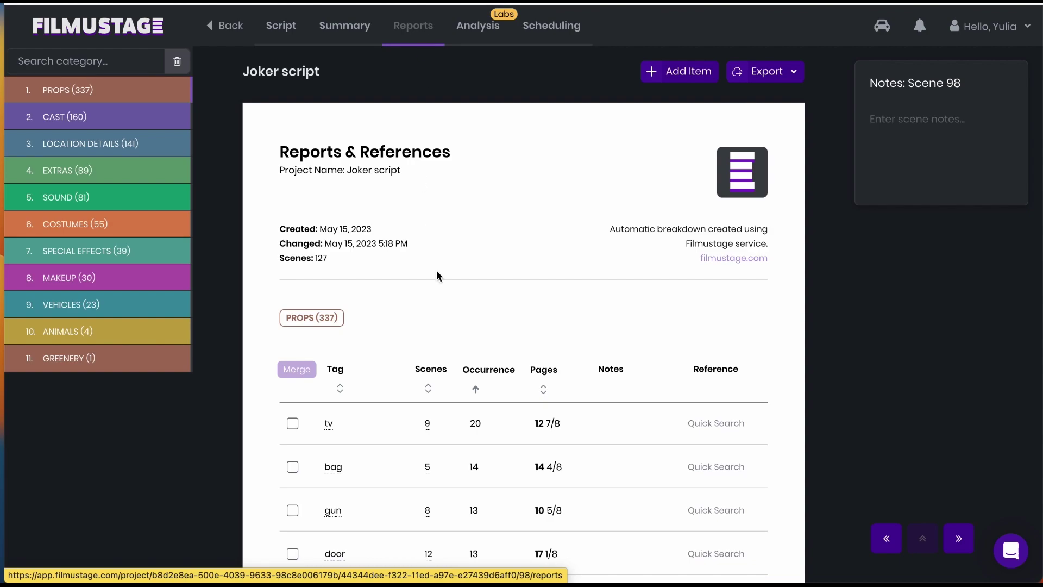
scroll(440, 286, "down", 2)
scroll(446, 303, "down", 1)
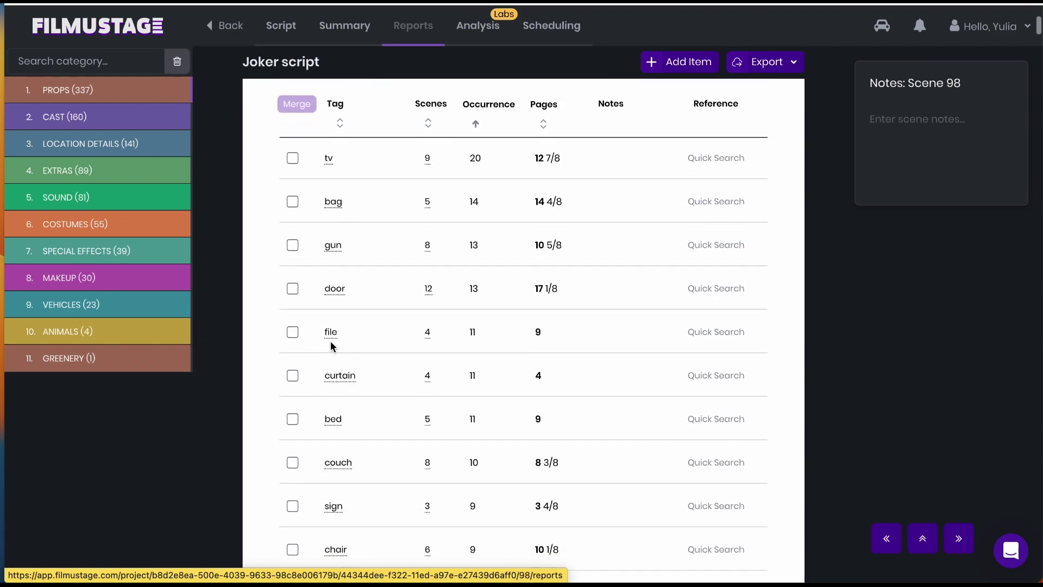
scroll(330, 343, "down", 2)
scroll(330, 342, "down", 3)
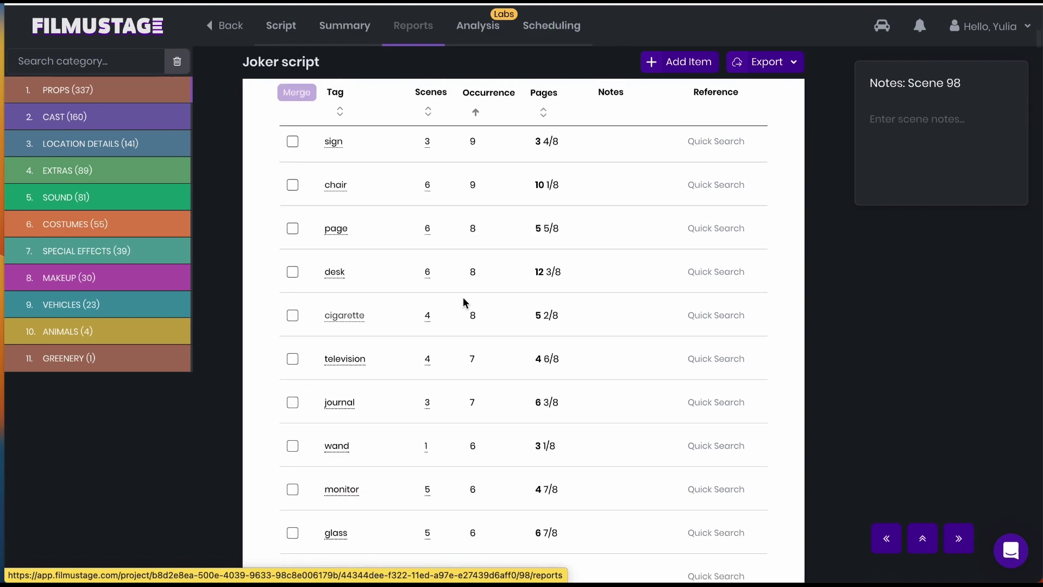
left_click(716, 358)
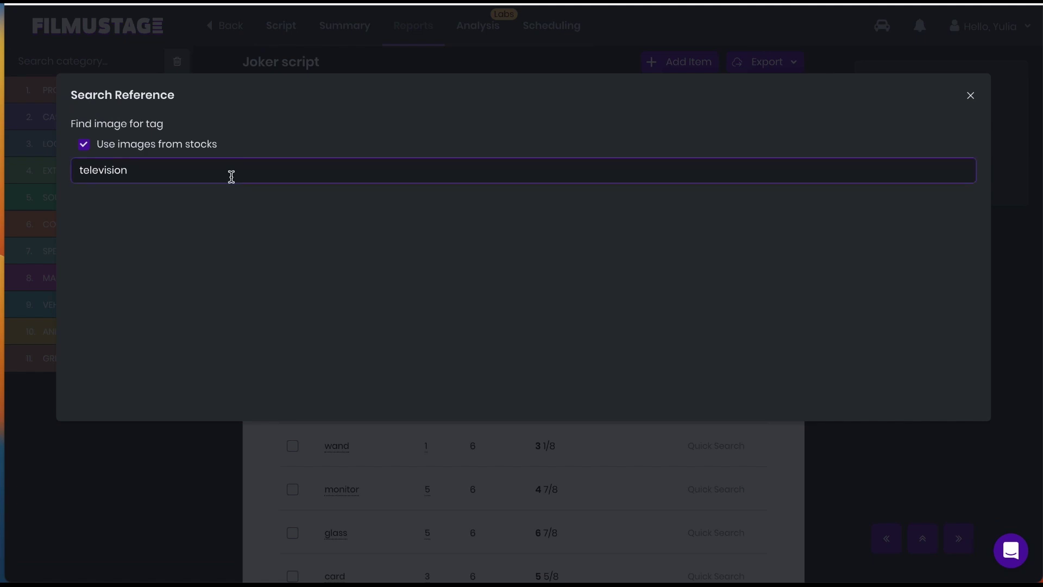
scroll(427, 233, "right", 2)
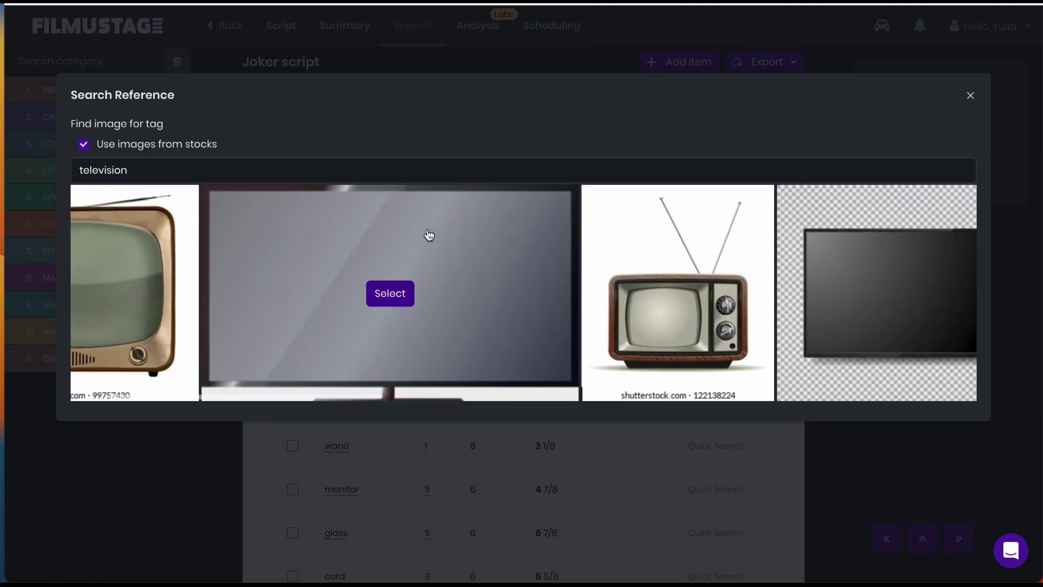
scroll(427, 234, "right", 3)
left_click(477, 294)
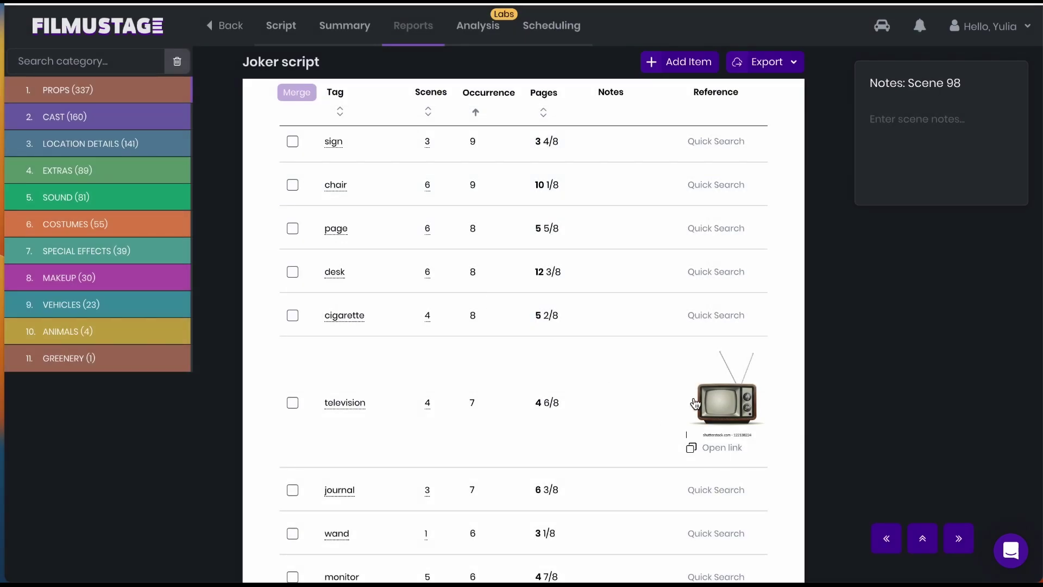
- Add the note 'Old fashioned, black and white tv set' to the television tag and save
left_click(694, 403)
left_click(474, 147)
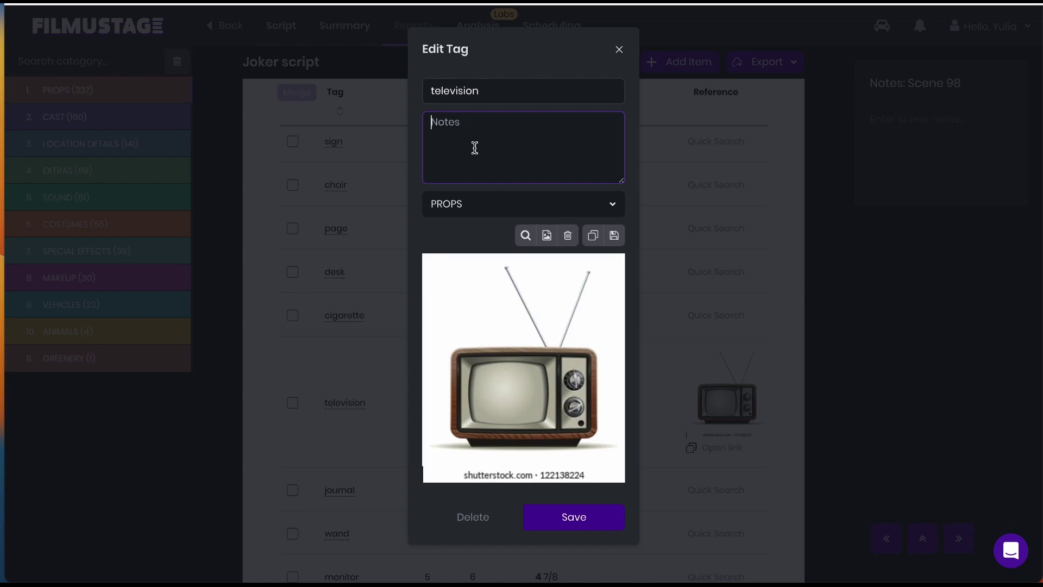
type("o")
key("BackSpace")
type("Old ")
type("fashion")
type("ed, black and white it")
key("BackSpace")
key("BackSpace")
type("tv set")
left_click(560, 532)
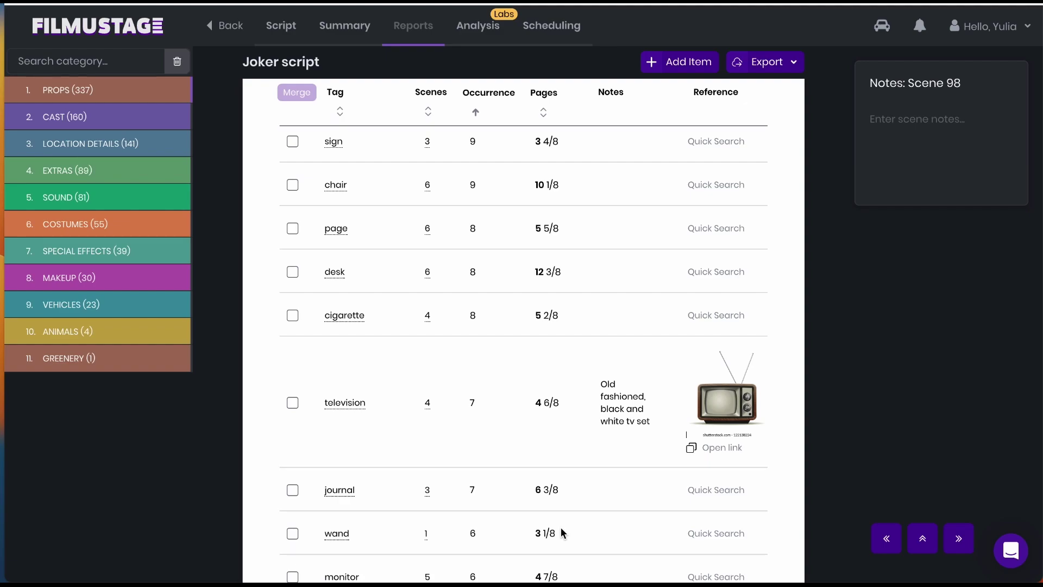
scroll(637, 393, "down", 3)
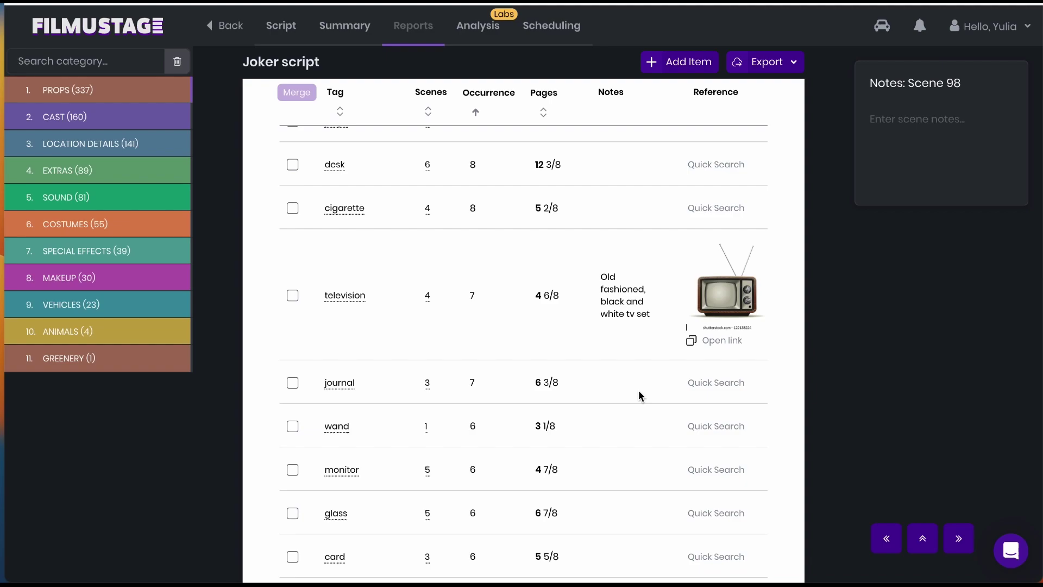
- In the cast list, give JOKER cast ID 123, then auto-number all cast IDs from 1
left_click(64, 118)
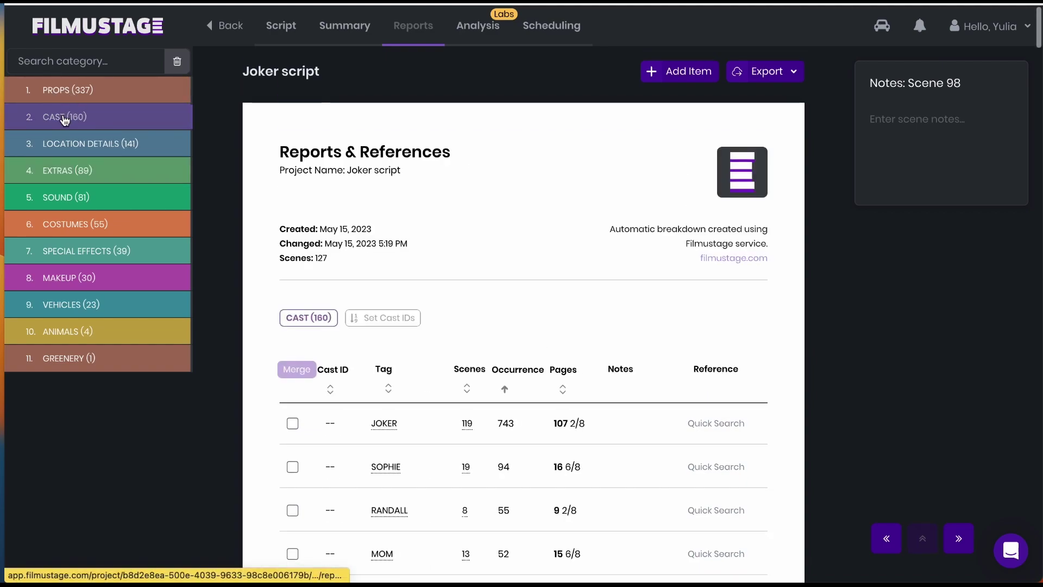
scroll(530, 389, "down", 2)
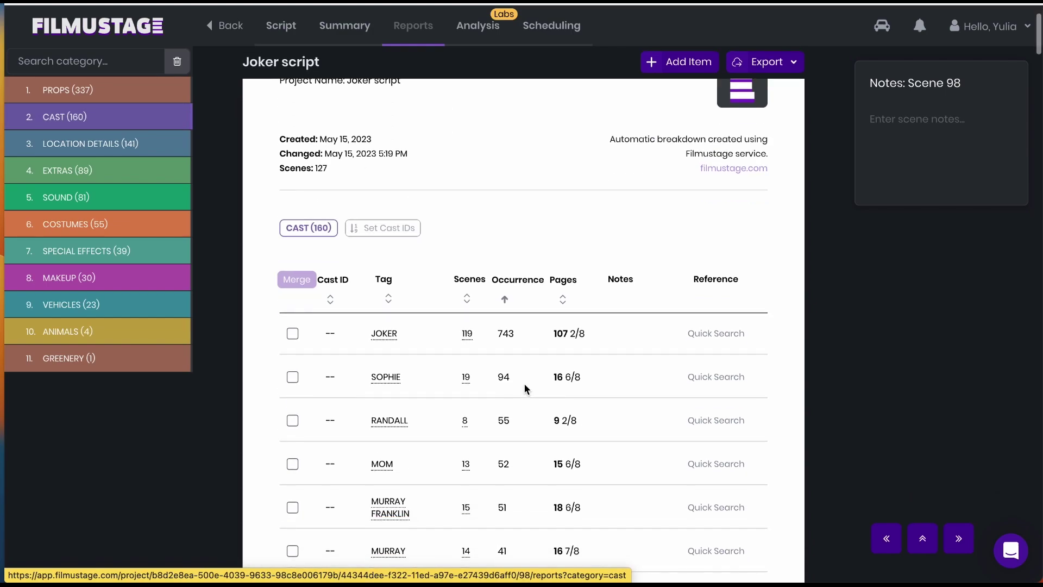
scroll(525, 390, "down", 1)
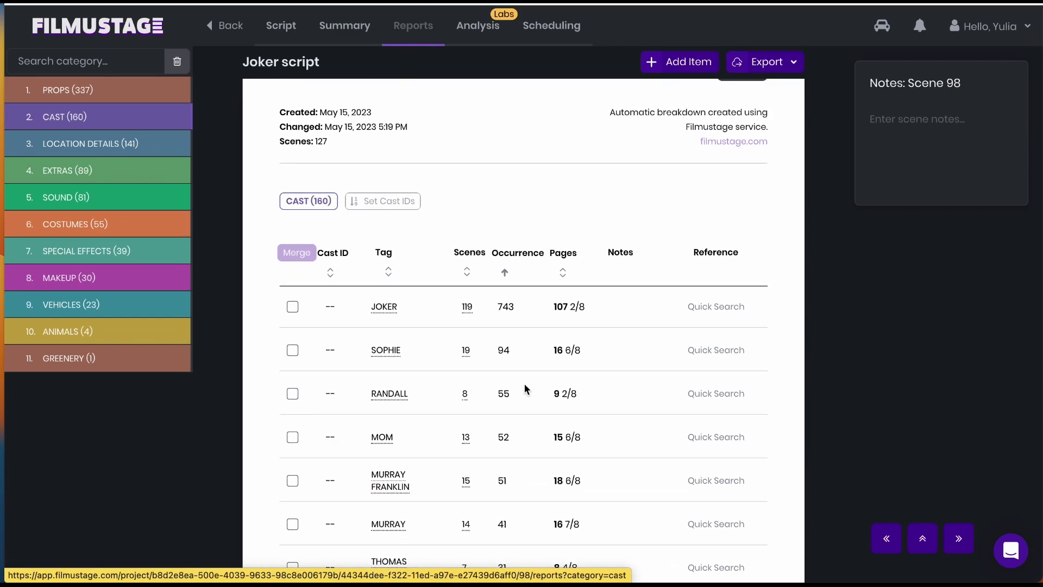
scroll(526, 367, "down", 1)
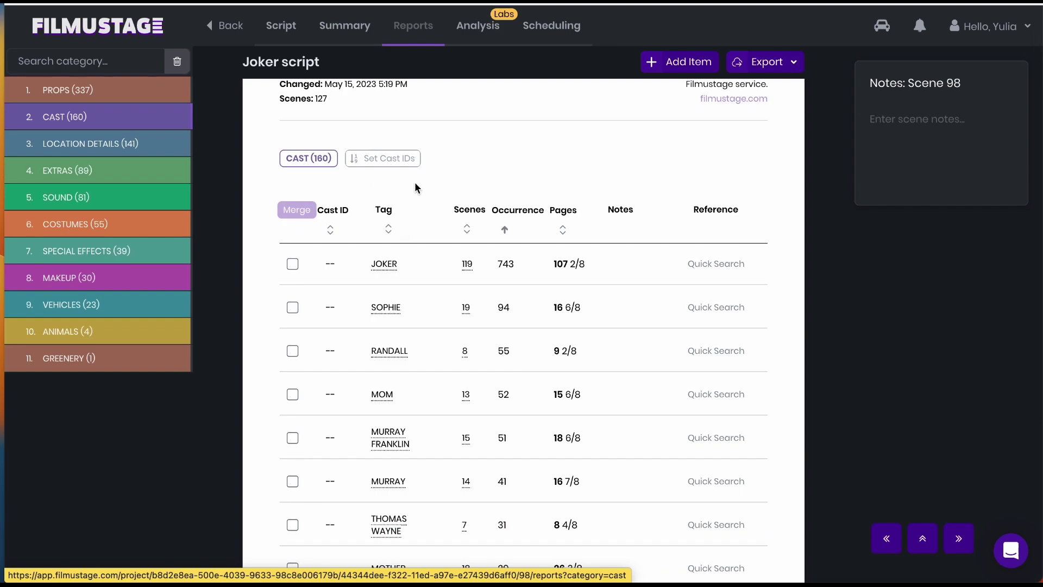
scroll(414, 182, "down", 1)
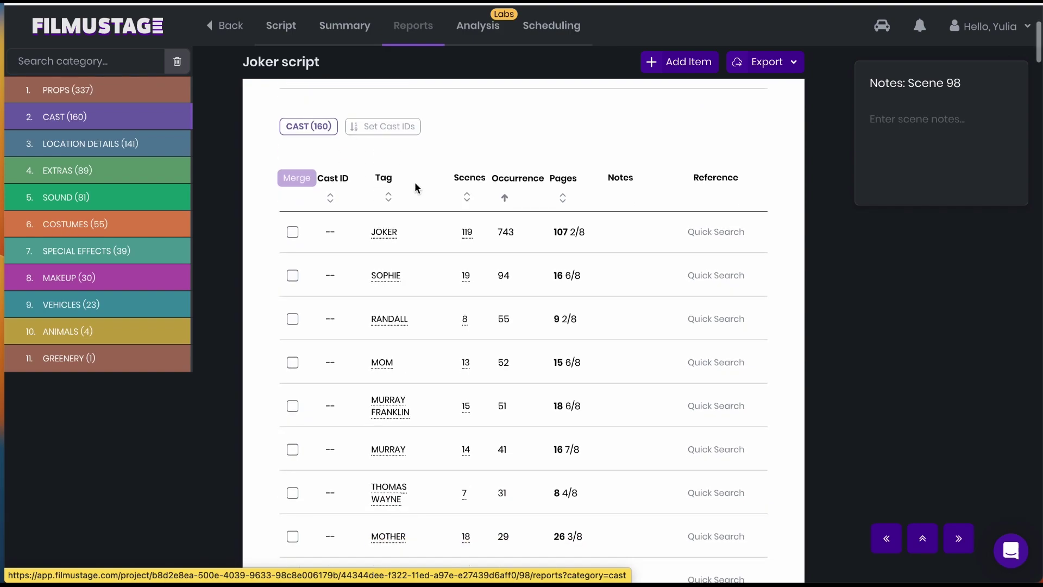
left_click(385, 233)
left_click(459, 235)
type("123")
left_click(589, 318)
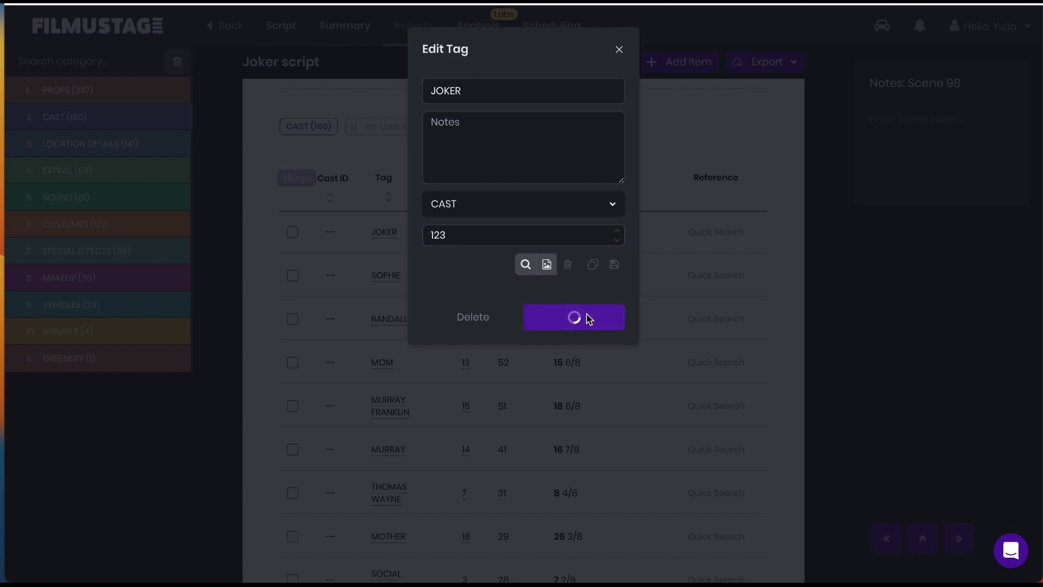
scroll(412, 165, "up", 1)
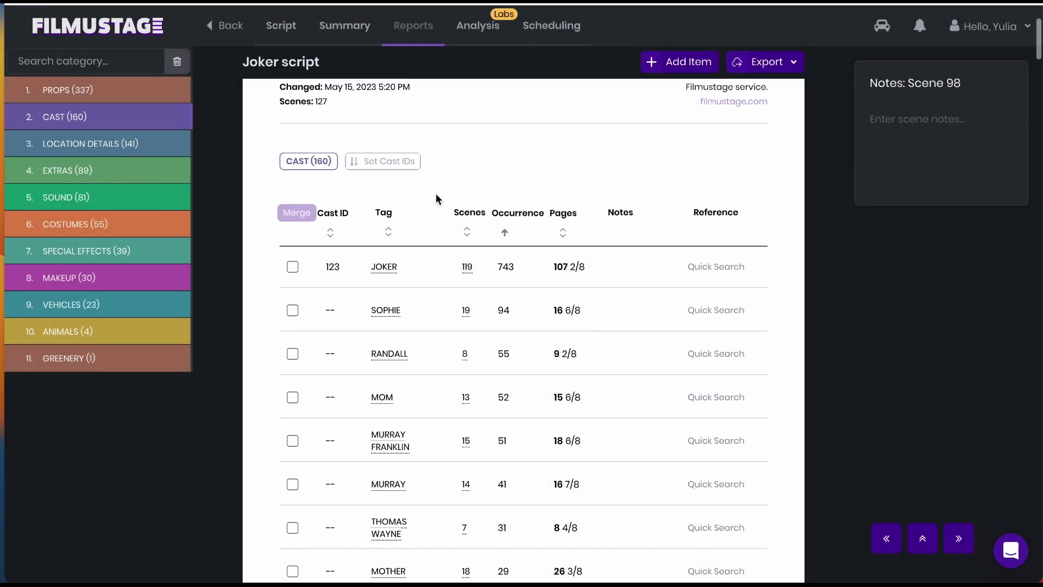
left_click(386, 163)
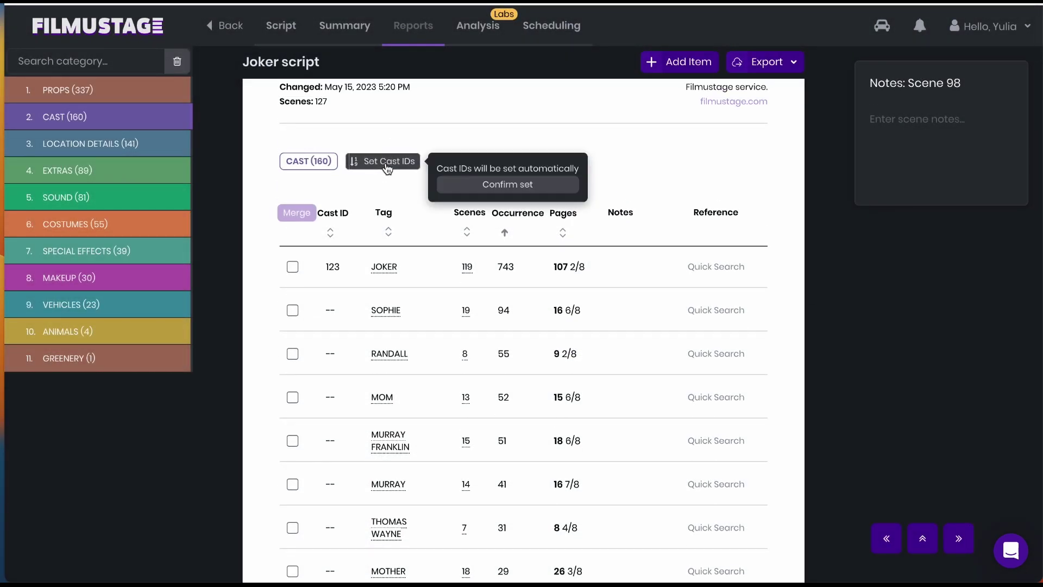
left_click(497, 187)
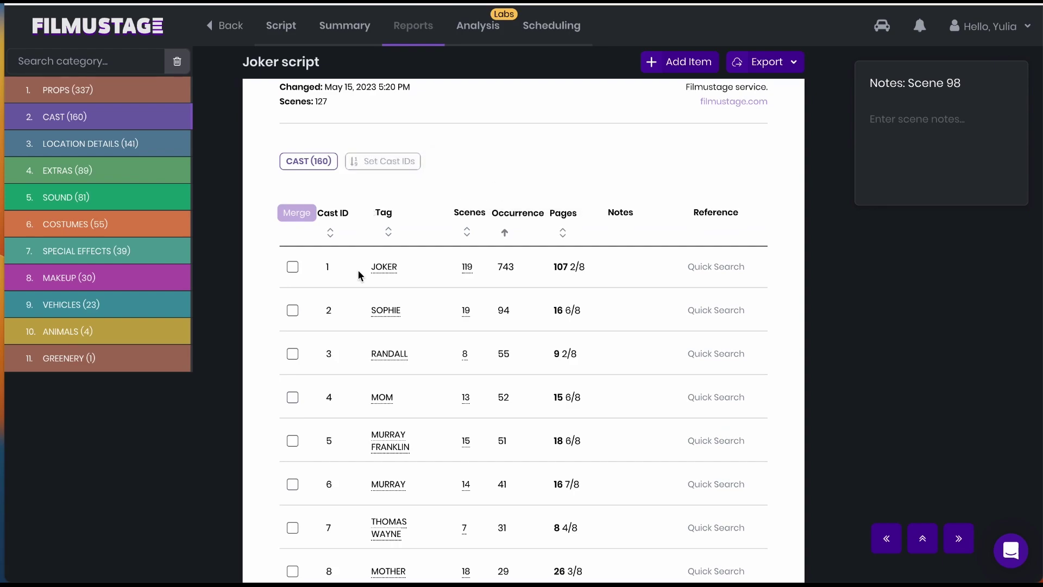
scroll(352, 419, "down", 2)
scroll(353, 419, "down", 1)
scroll(352, 418, "down", 1)
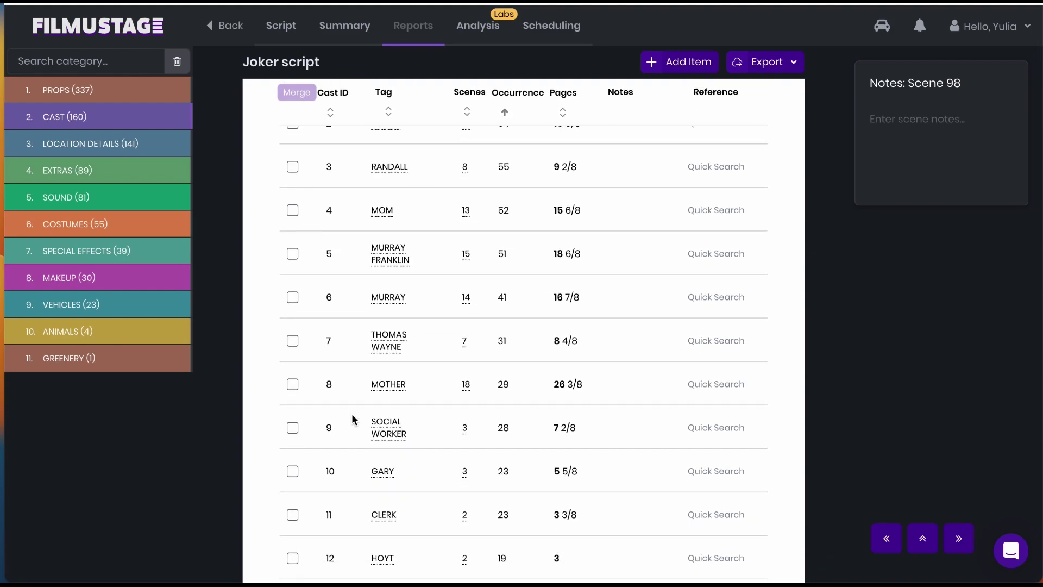
scroll(352, 419, "down", 1)
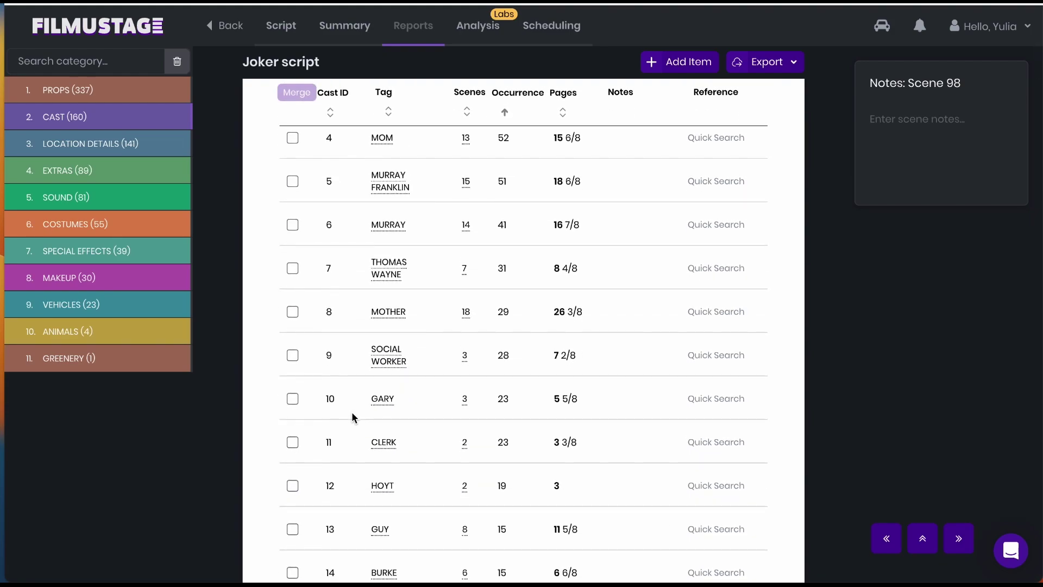
scroll(456, 178, "up", 1)
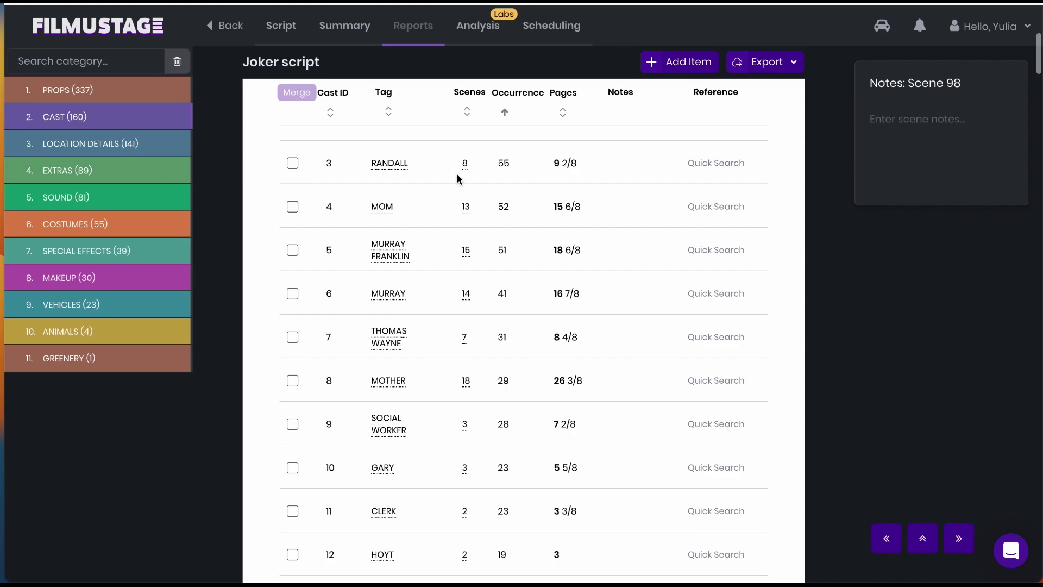
- In the shooting schedule, move scene 2 below scene 4 and scene 8 after scene 2
left_click(540, 43)
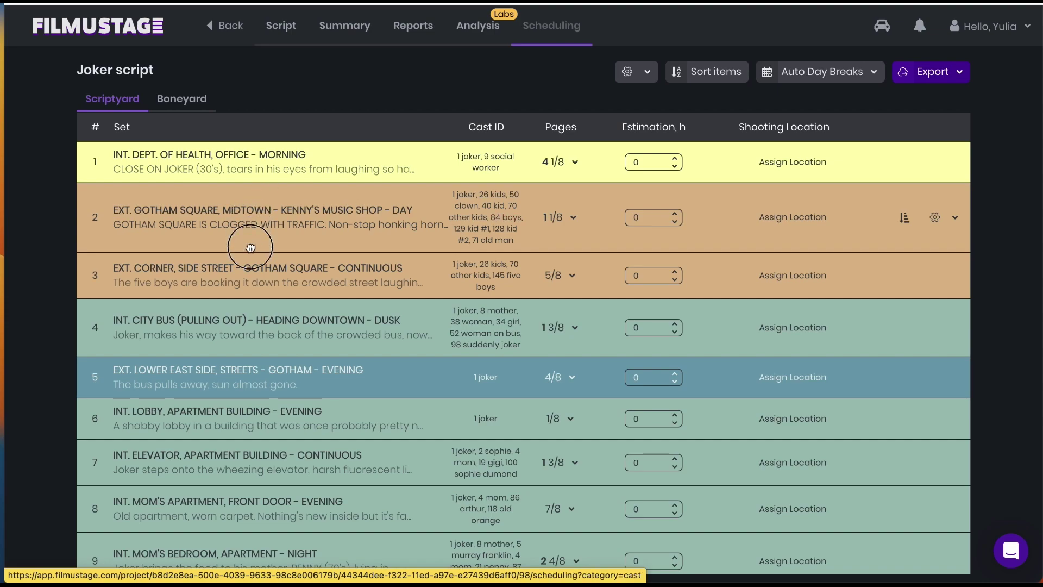
left_click_drag(249, 224, 243, 345)
scroll(252, 366, "down", 2)
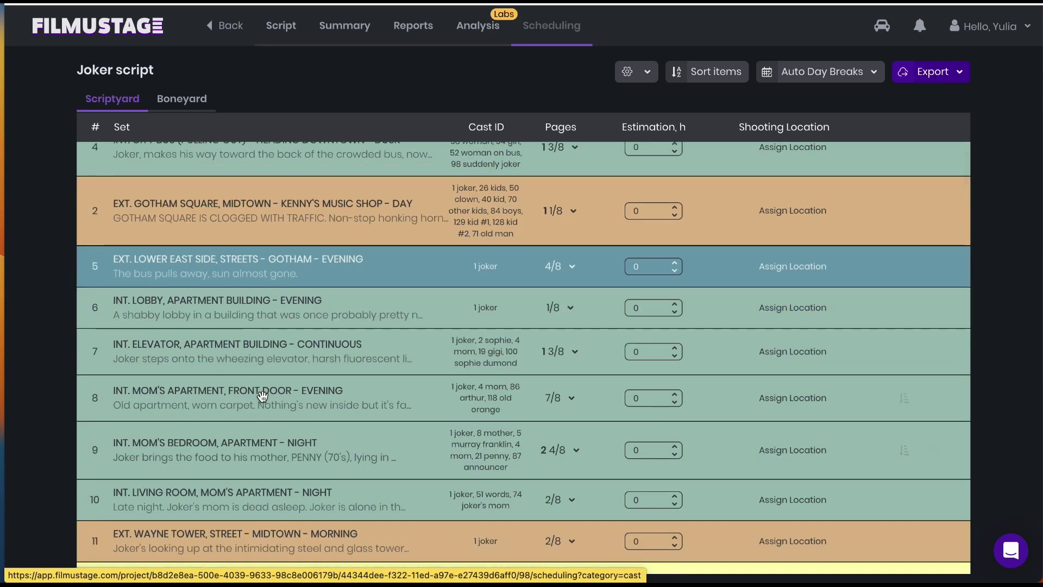
left_click_drag(262, 380, 269, 326)
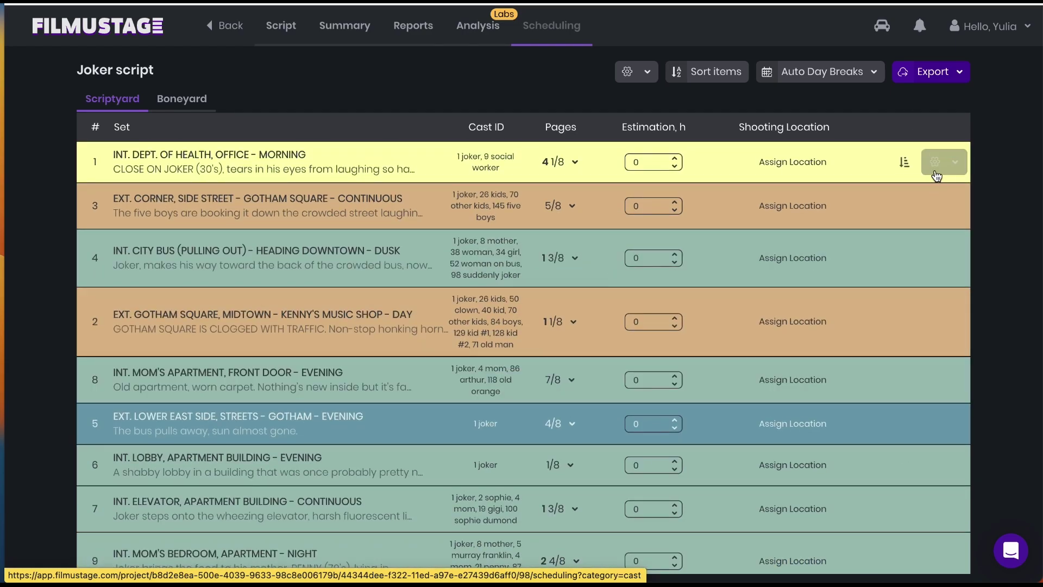
- Add a 'New location' banner strip directly beneath scene 1
mouse_move(522, 160)
left_click(935, 163)
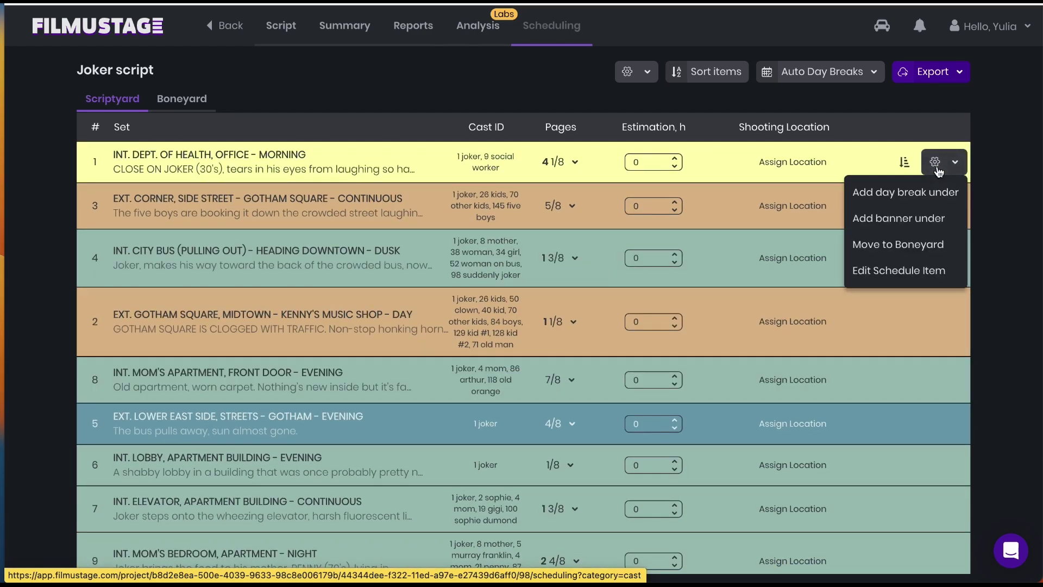
left_click(926, 226)
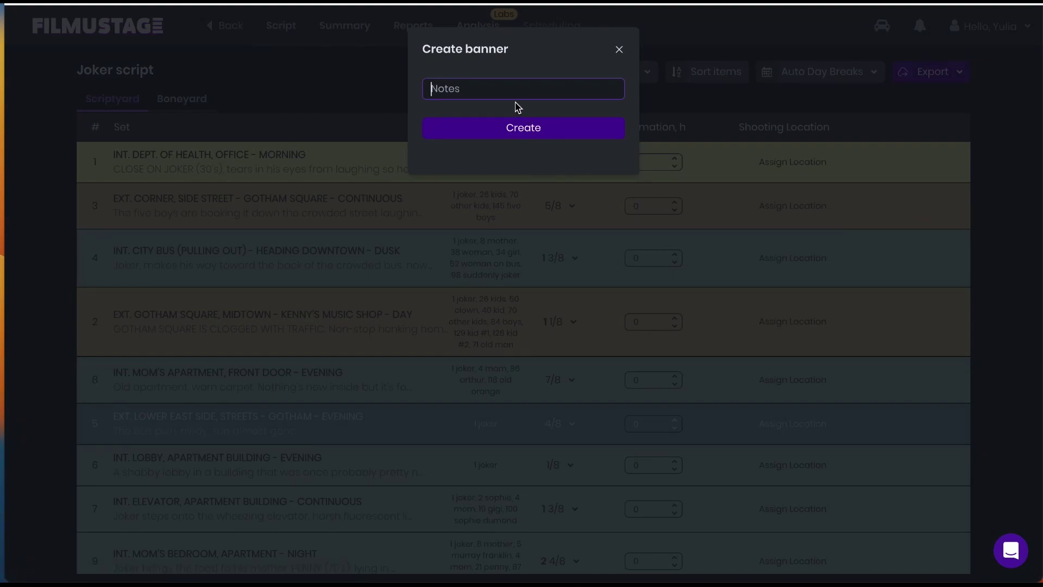
type("New location")
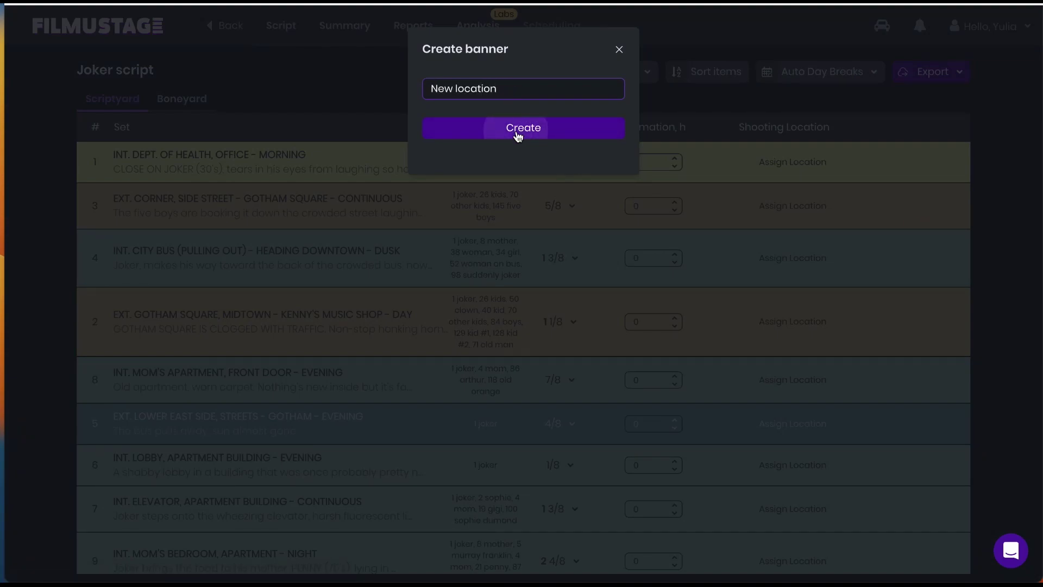
left_click(516, 131)
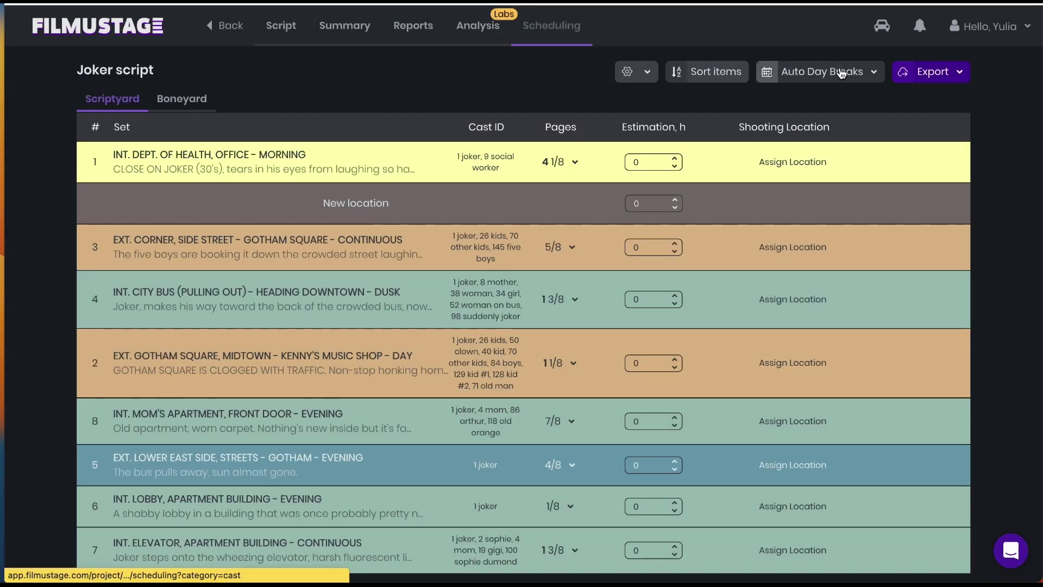
- Insert automatic day breaks by pages per day and give the New location banner 3.5 hours
left_click(840, 73)
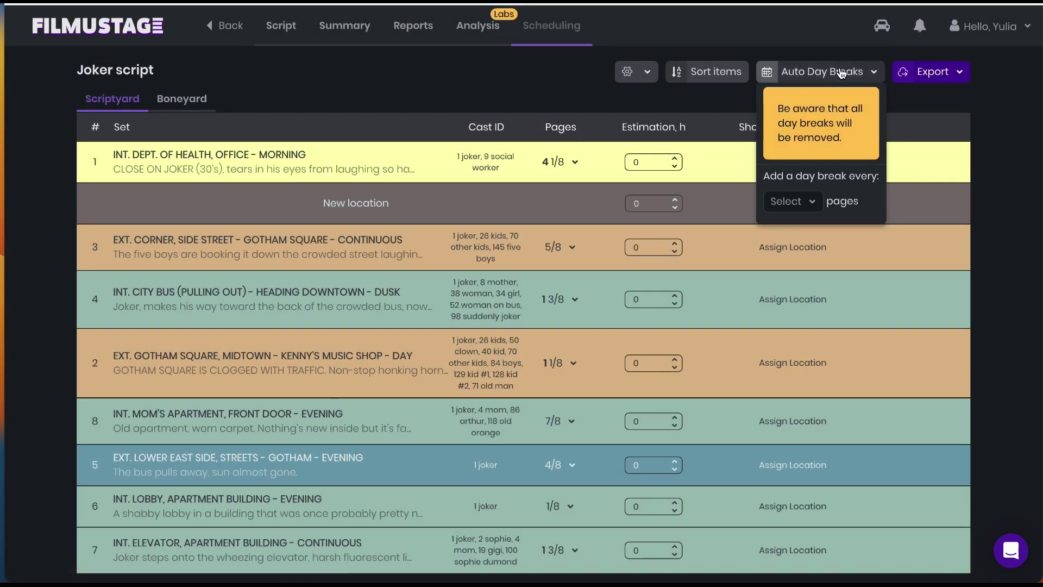
left_click(814, 201)
left_click(785, 330)
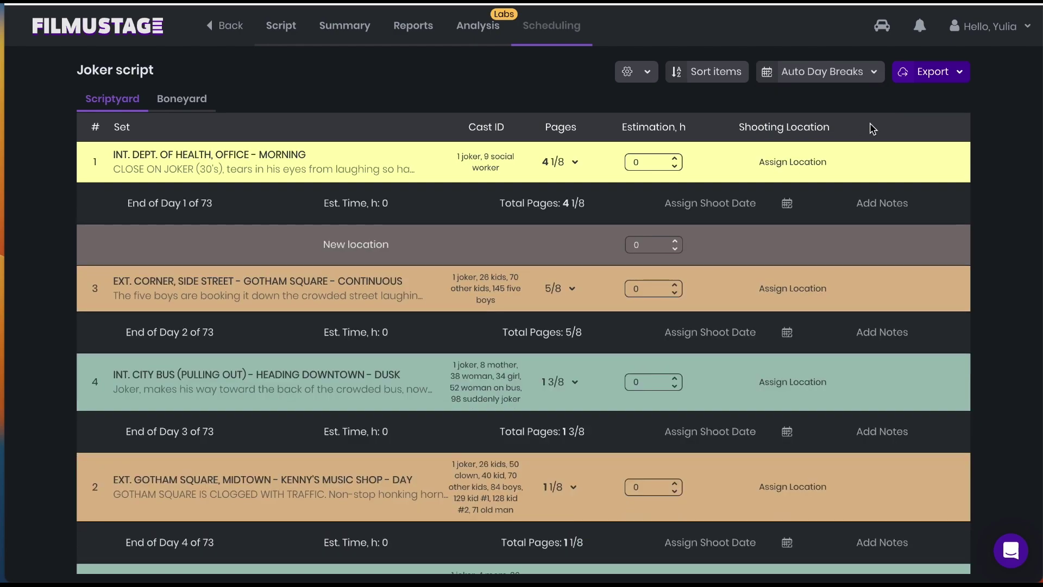
left_click(676, 243)
left_click(676, 240)
left_click(676, 239)
left_click(676, 240)
scroll(687, 313, "down", 1)
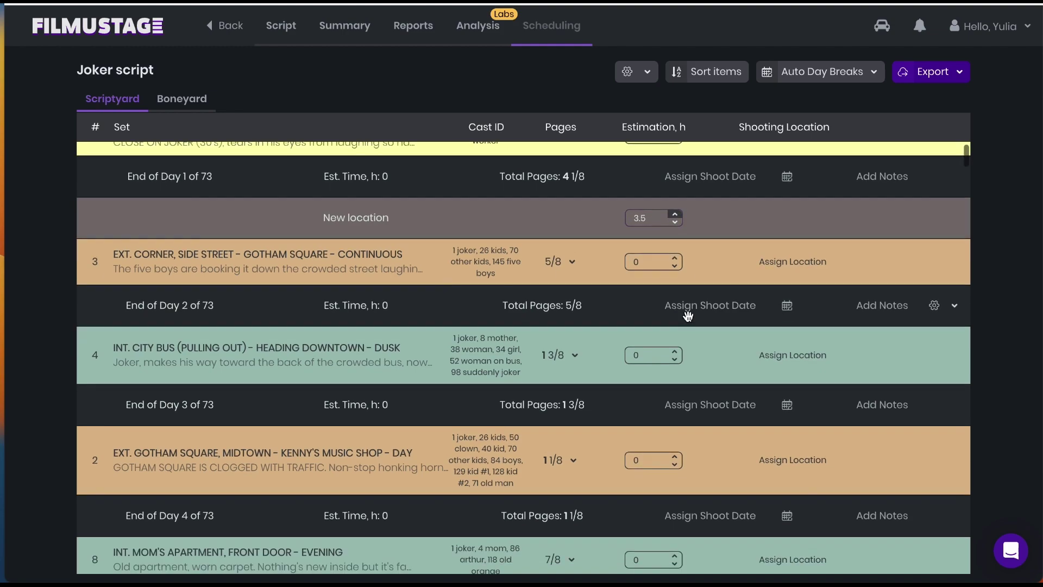
- Create London as scene 3's shooting location and assign London to scene 2 too
left_click(804, 263)
left_click(778, 324)
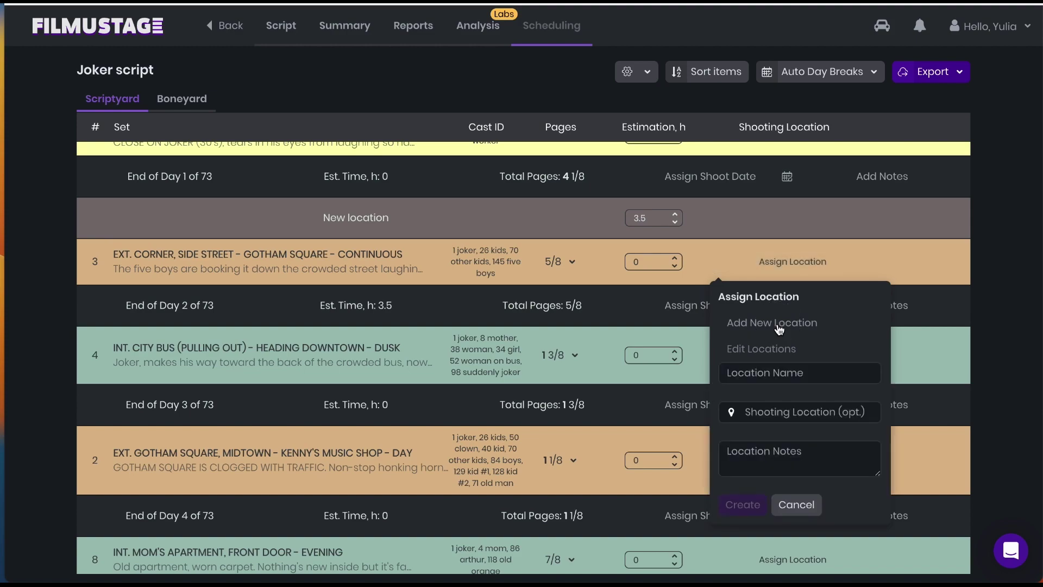
left_click(767, 365)
type("London")
left_click(809, 433)
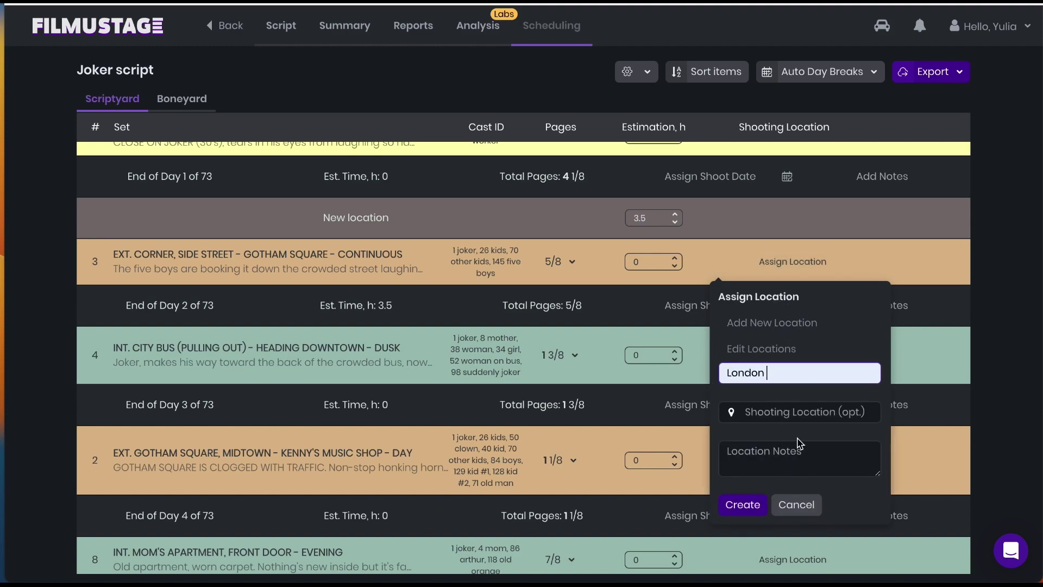
left_click(751, 513)
scroll(804, 387, "down", 1)
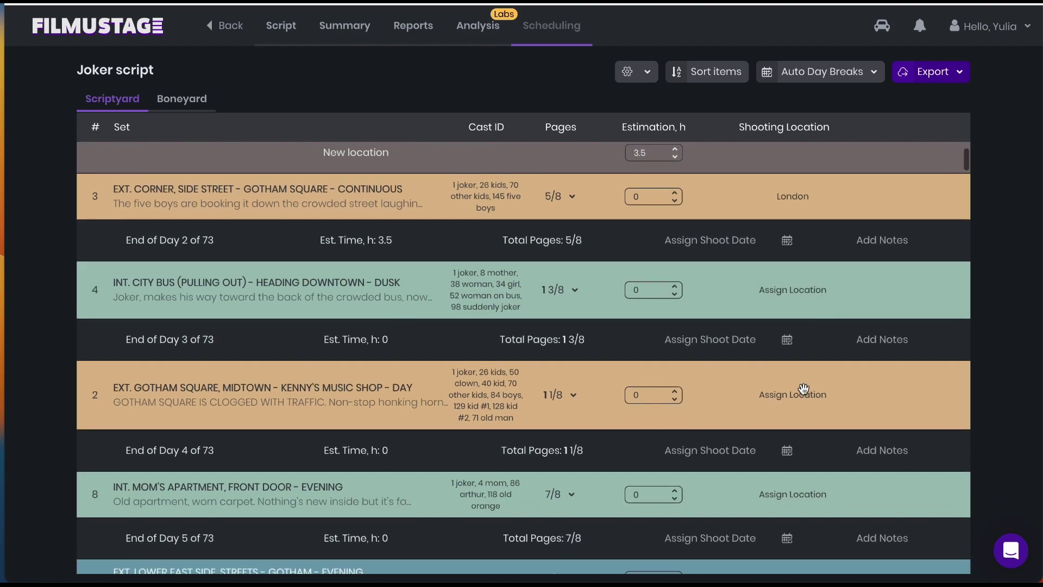
left_click(803, 399)
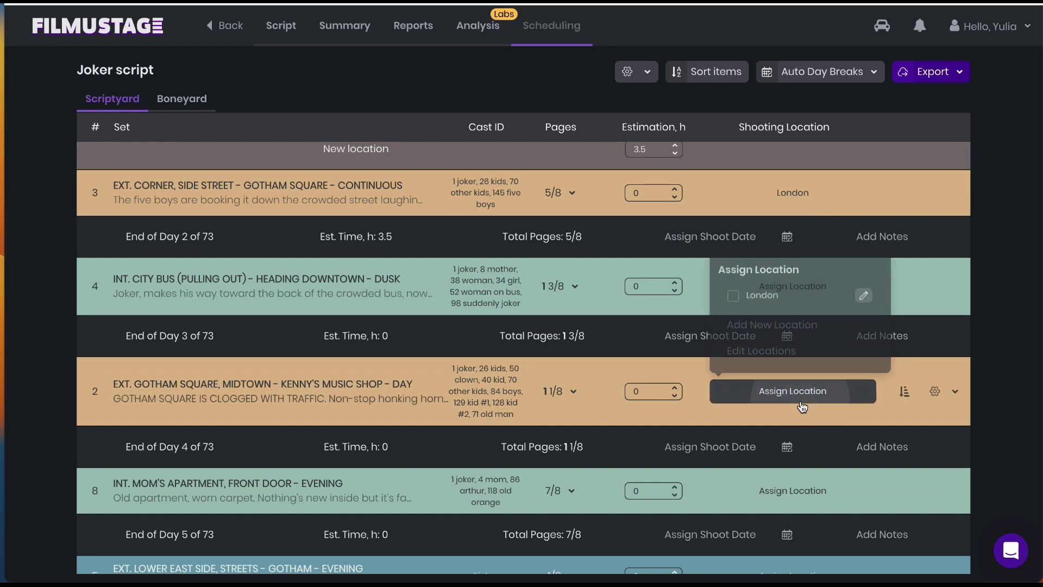
left_click(733, 295)
scroll(826, 440, "down", 1)
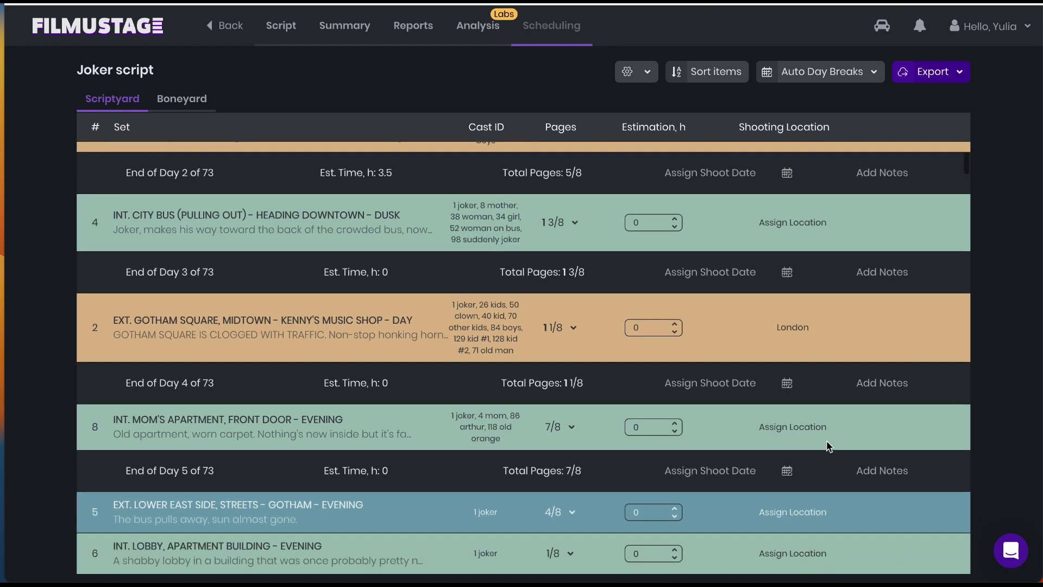
scroll(826, 441, "up", 3)
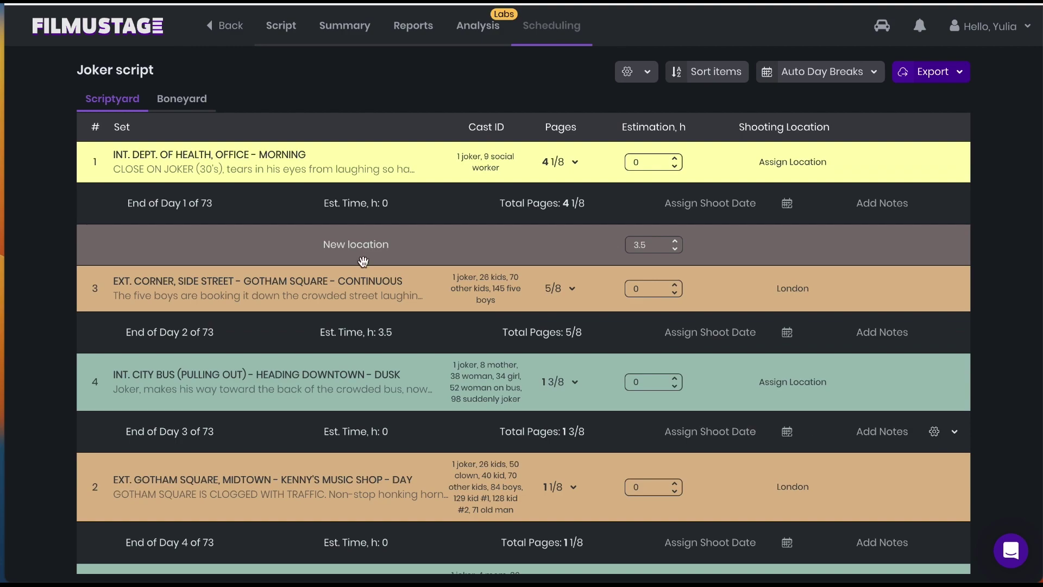
- Generate a 200-character AI synopsis for scene 1, recolour it deeper yellow-green, and save
left_click(192, 162)
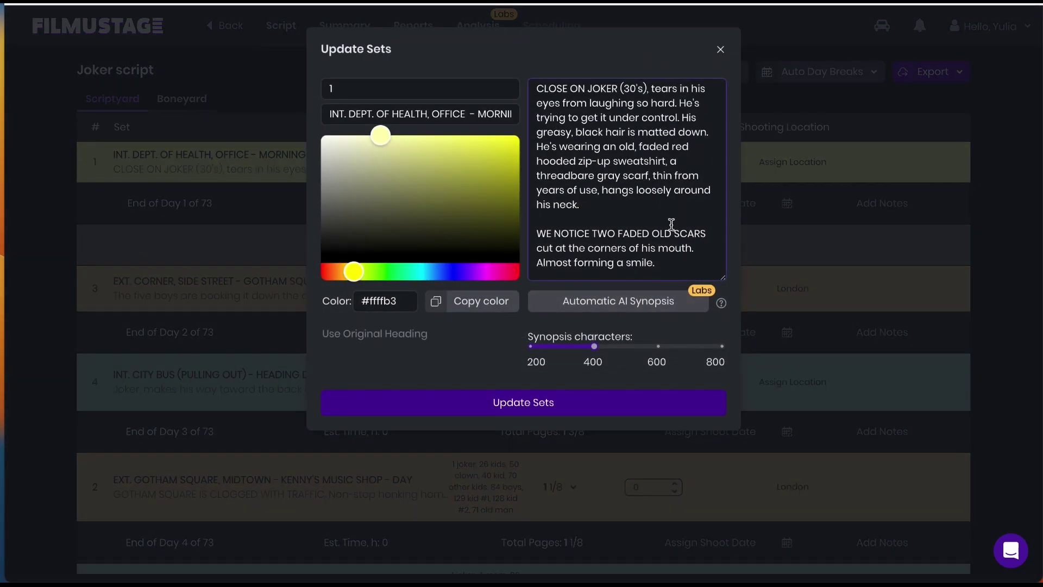
left_click_drag(664, 264, 535, 76)
left_click(549, 114)
left_click_drag(595, 347, 527, 347)
left_click(577, 301)
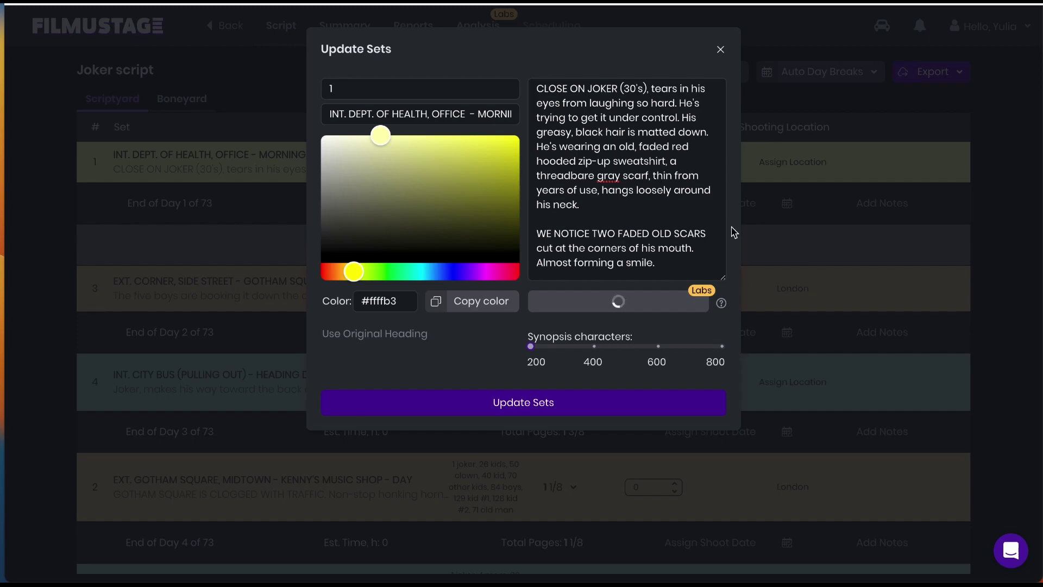
left_click(470, 157)
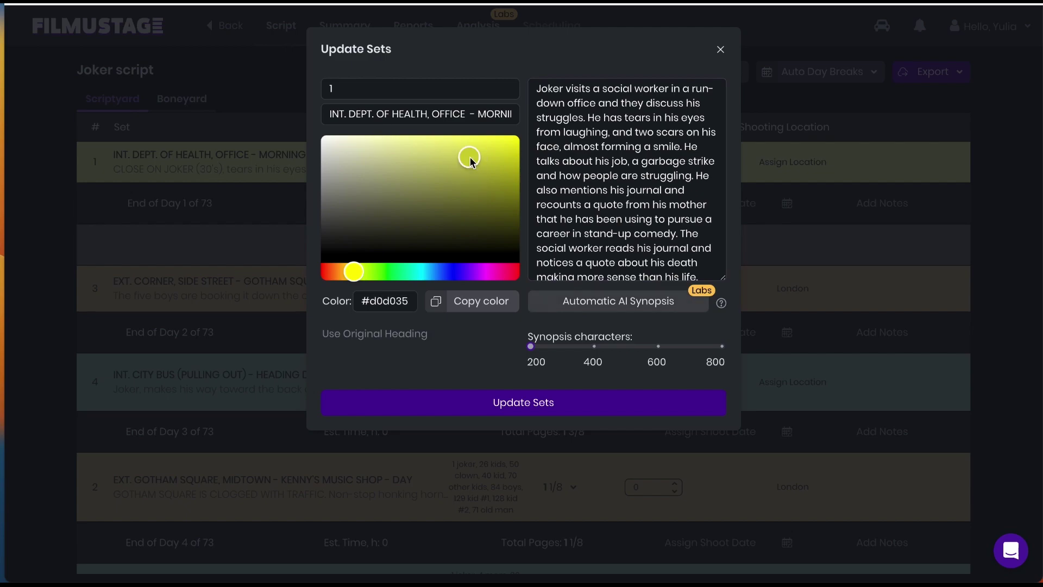
left_click(499, 399)
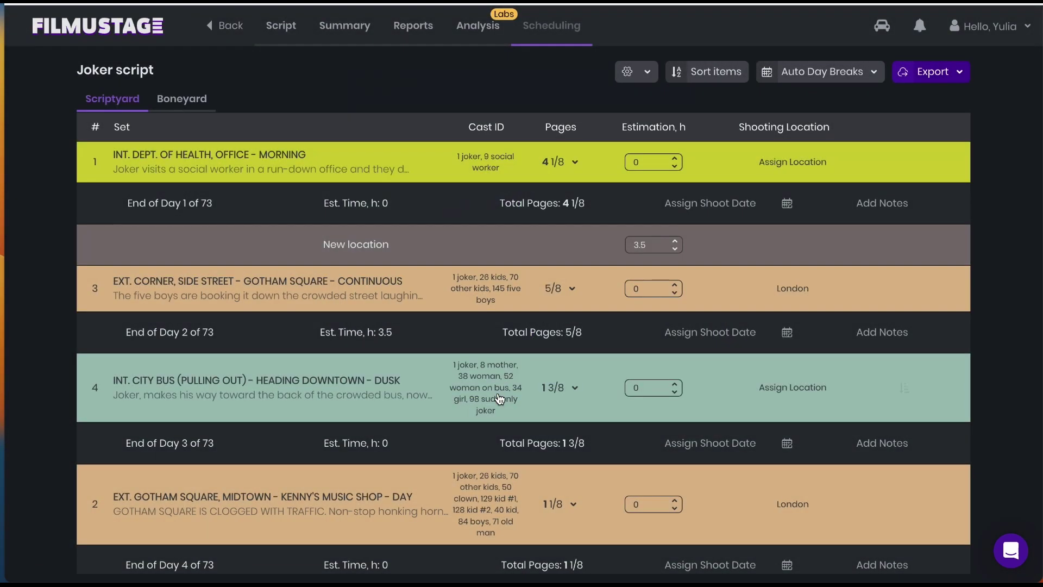
mouse_move(342, 161)
scroll(511, 246, "down", 1)
scroll(511, 251, "down", 2)
scroll(511, 251, "down", 2)
scroll(511, 251, "down", 2)
scroll(511, 252, "down", 1)
scroll(511, 251, "down", 2)
scroll(511, 251, "down", 1)
scroll(510, 251, "down", 1)
scroll(512, 251, "down", 3)
scroll(512, 251, "down", 2)
scroll(511, 251, "down", 1)
scroll(512, 251, "down", 5)
scroll(511, 252, "down", 2)
scroll(511, 251, "down", 1)
scroll(511, 251, "down", 1)
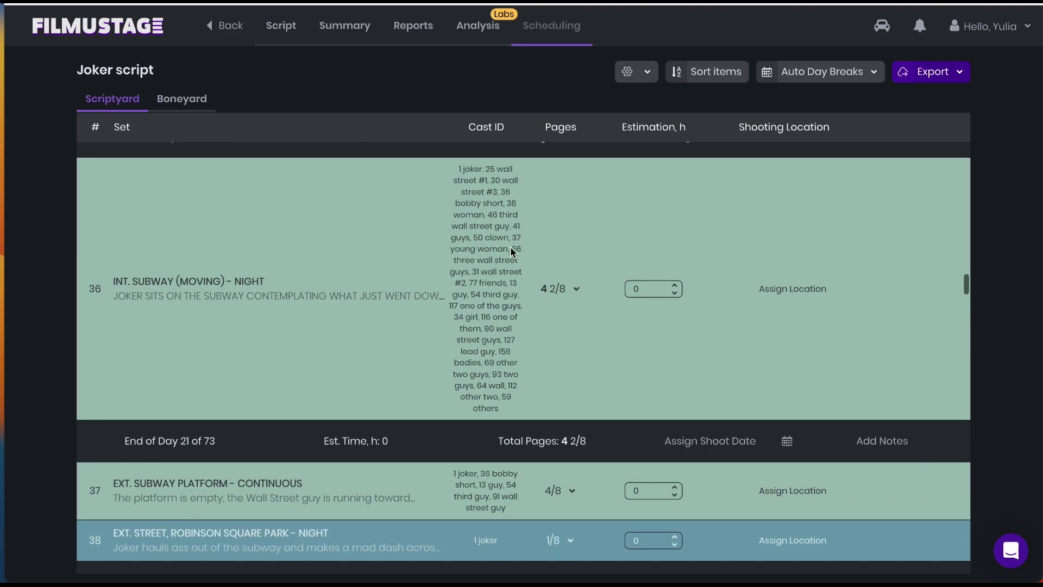
scroll(511, 249, "up", 1)
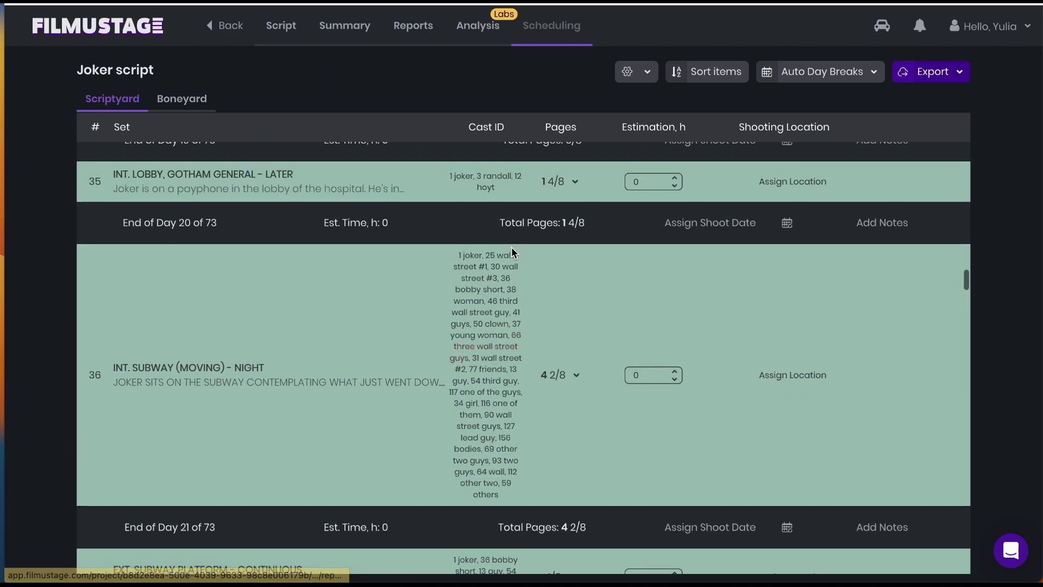
left_click(934, 83)
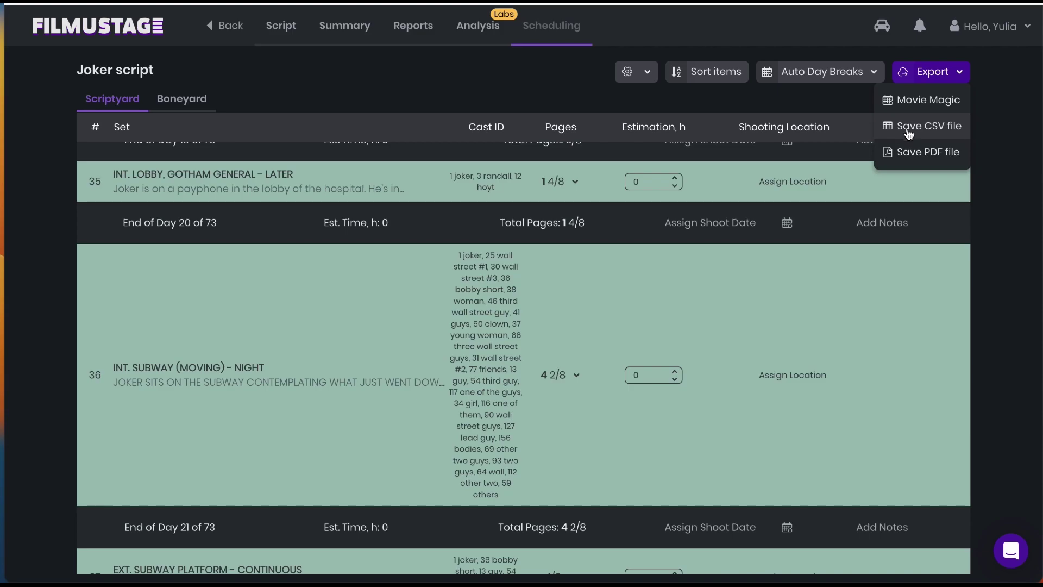
left_click(993, 224)
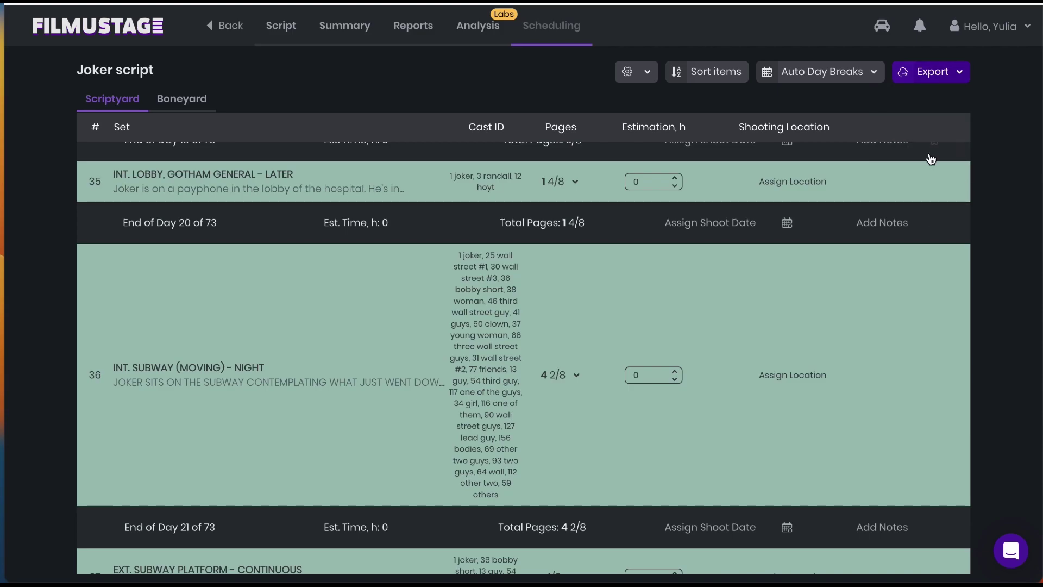
scroll(928, 157, "up", 10)
scroll(929, 156, "up", 10)
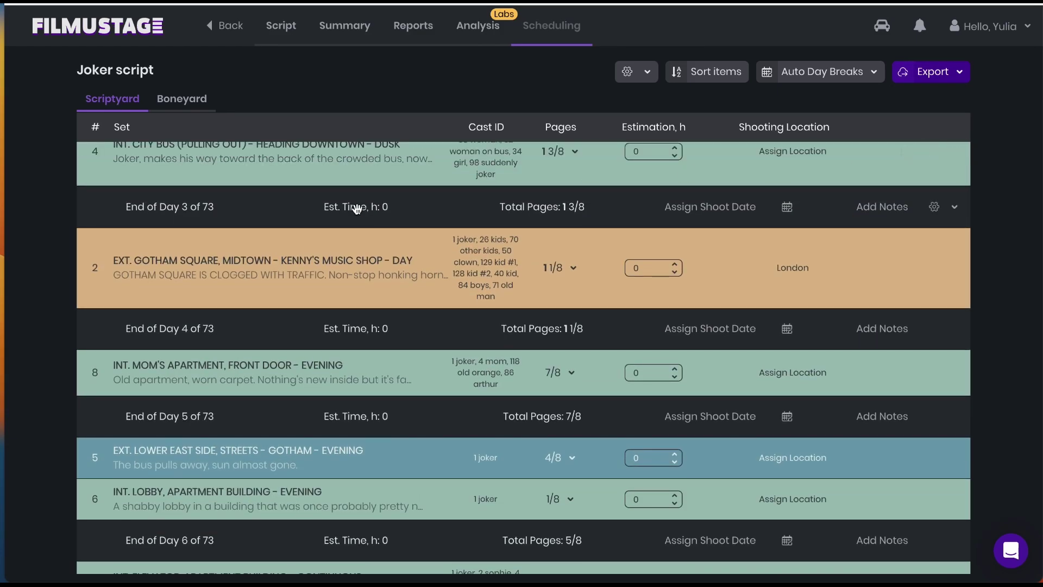
scroll(929, 157, "up", 3)
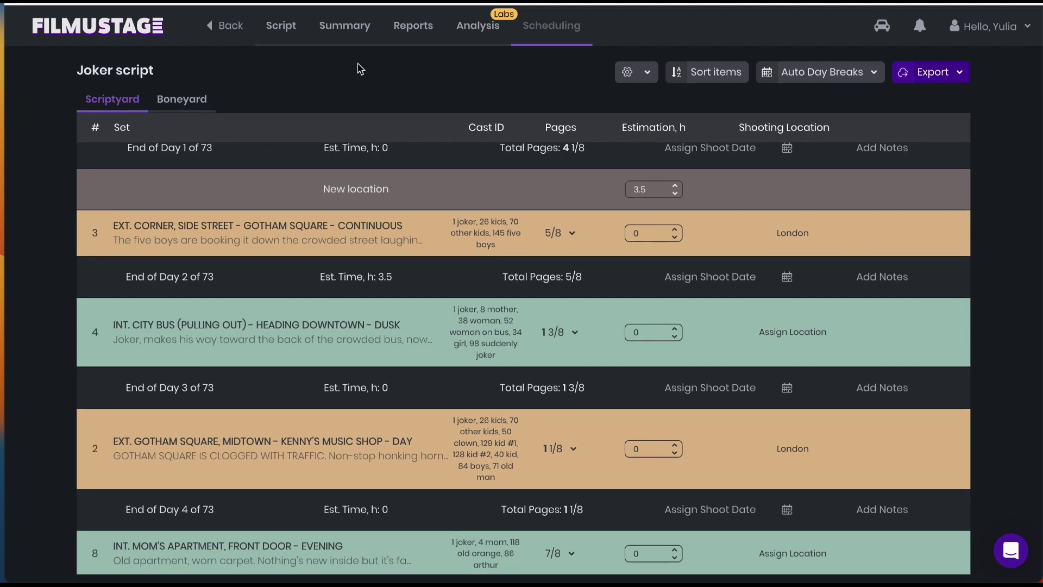
- Go from the script's Summary breakdown to the AI Scene Analysis page
left_click(341, 40)
scroll(451, 408, "down", 2)
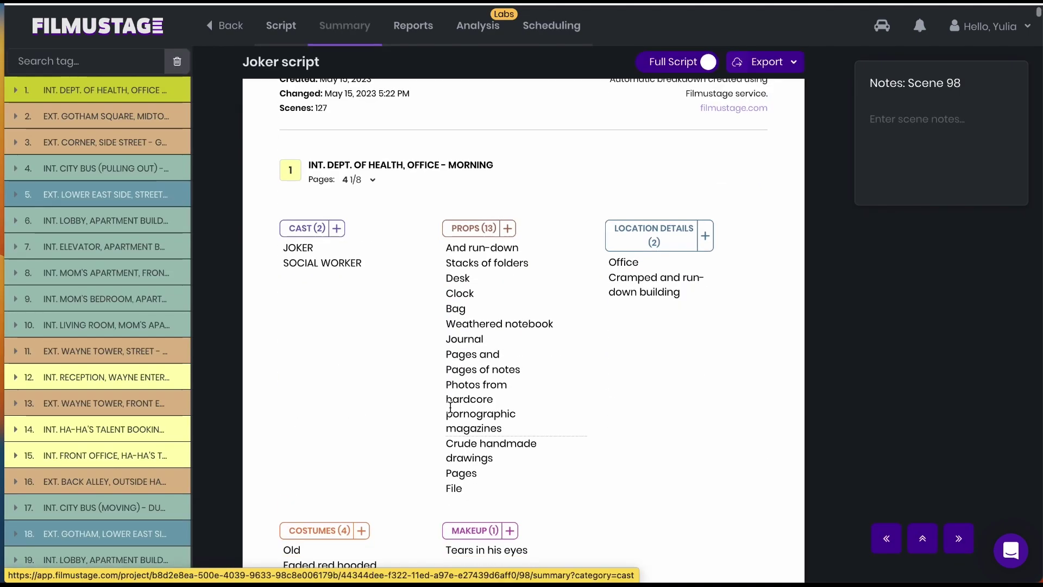
scroll(451, 408, "down", 3)
scroll(450, 407, "down", 3)
scroll(450, 408, "down", 2)
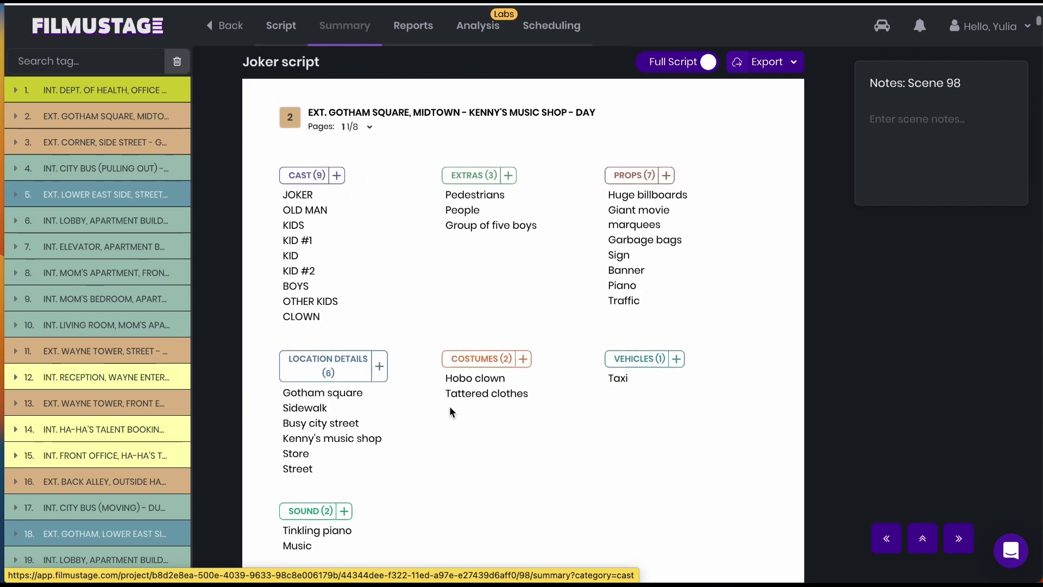
scroll(453, 383, "down", 1)
scroll(128, 359, "down", 1)
scroll(128, 359, "down", 2)
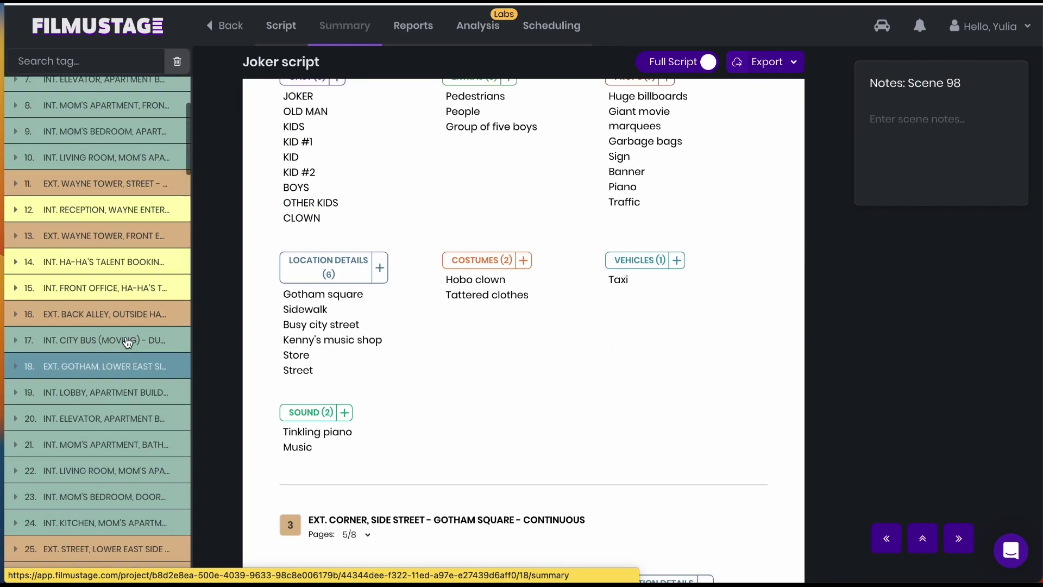
scroll(458, 412, "down", 2)
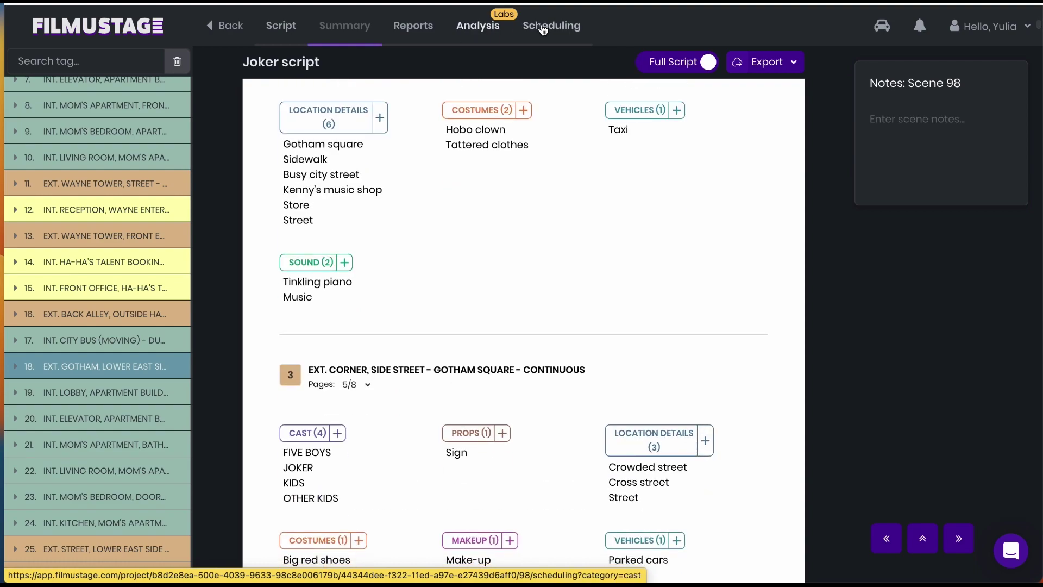
left_click(492, 29)
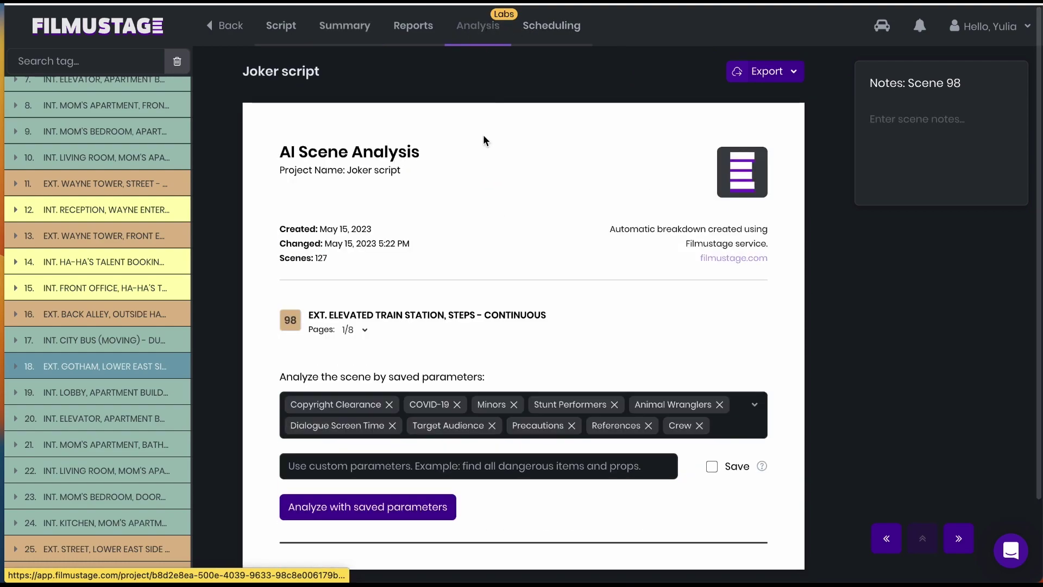
scroll(519, 268, "down", 1)
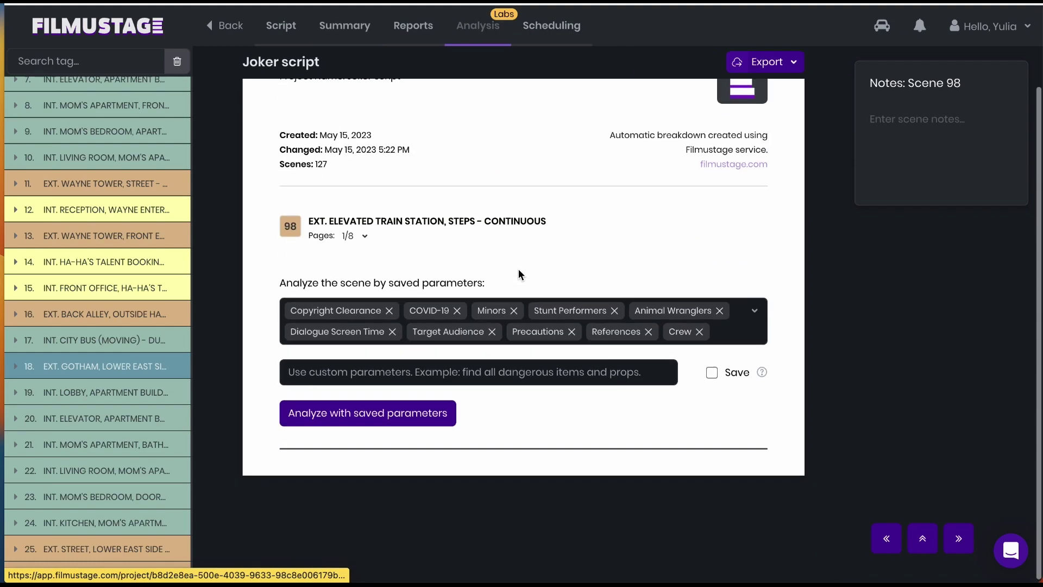
scroll(519, 270, "up", 1)
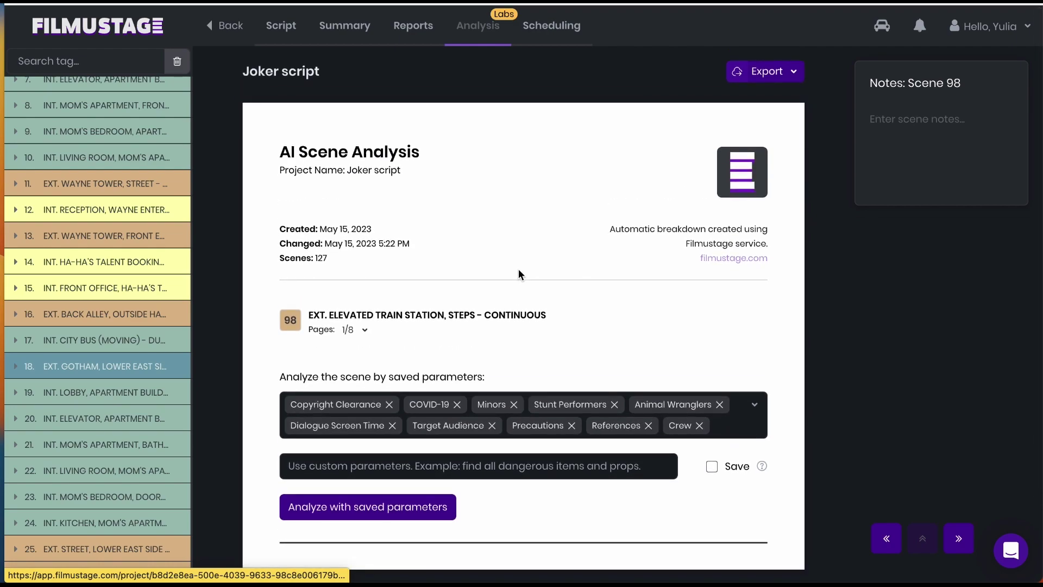